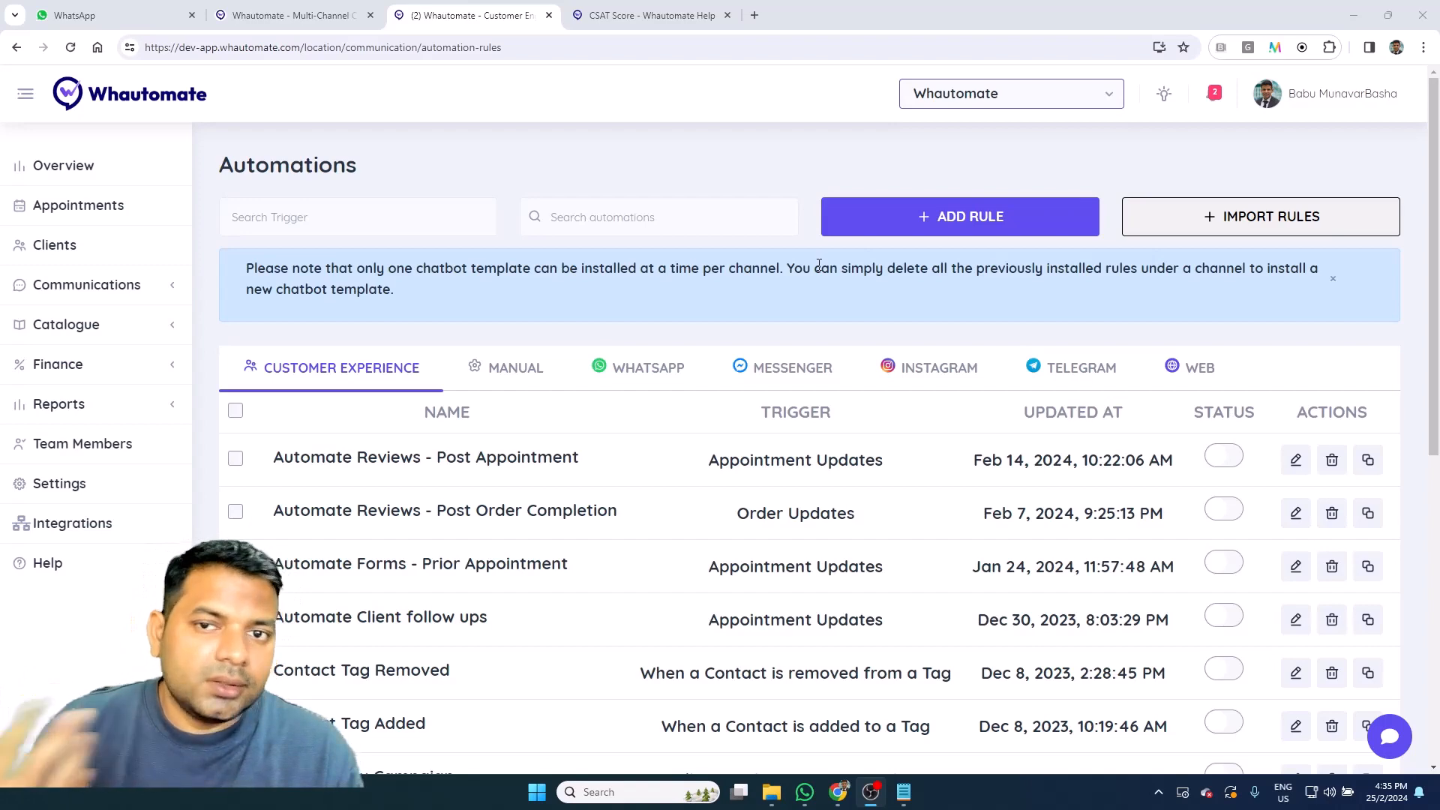
Open the "CSAT - WhatsApp Conversation Closed" rule from the manual automations for editing
{"action": "left_click", "coordinate": [537, 369]}
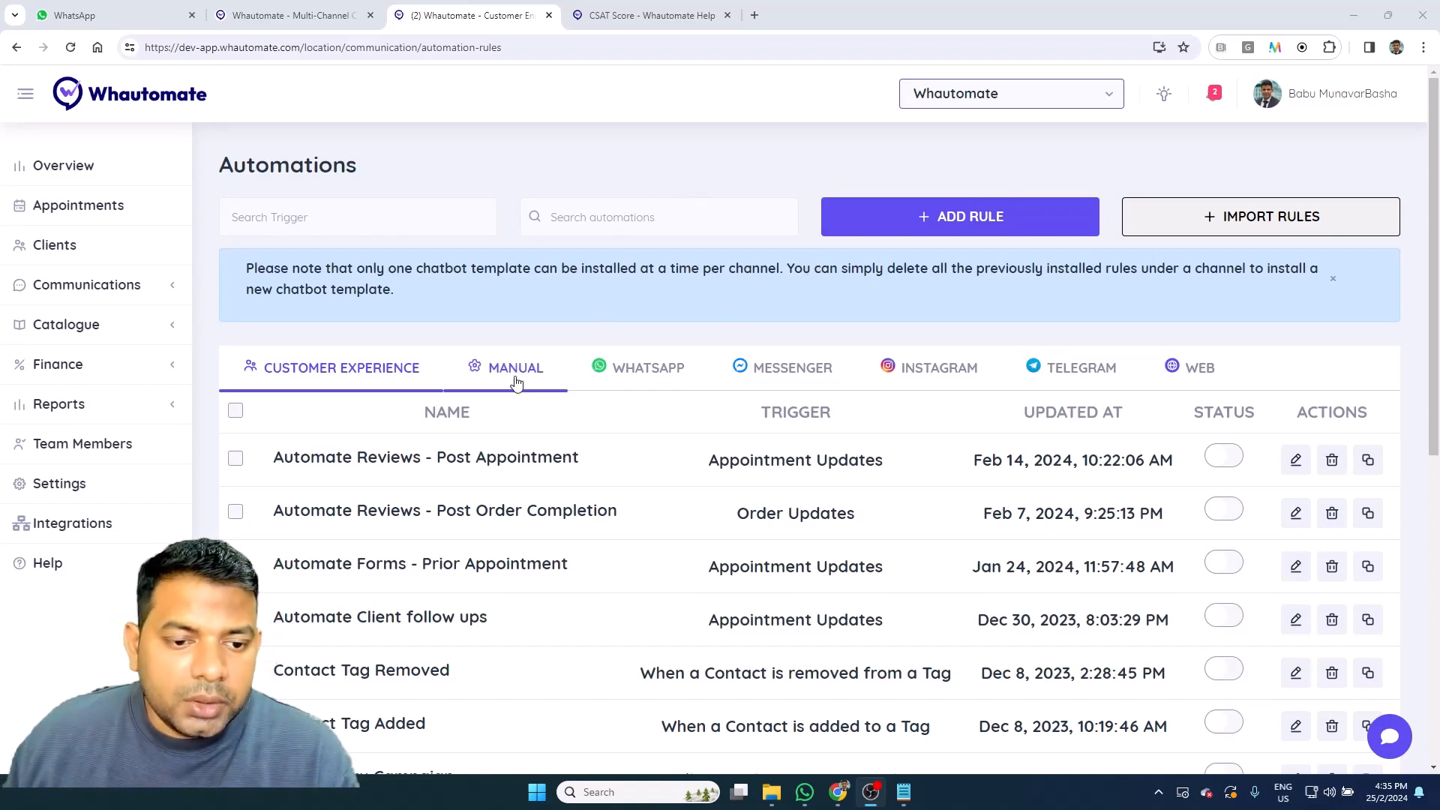
{"action": "scroll", "coordinate": [528, 453], "scroll_direction": "down", "scroll_amount": 1}
{"action": "scroll", "coordinate": [529, 459], "scroll_direction": "down", "scroll_amount": 4}
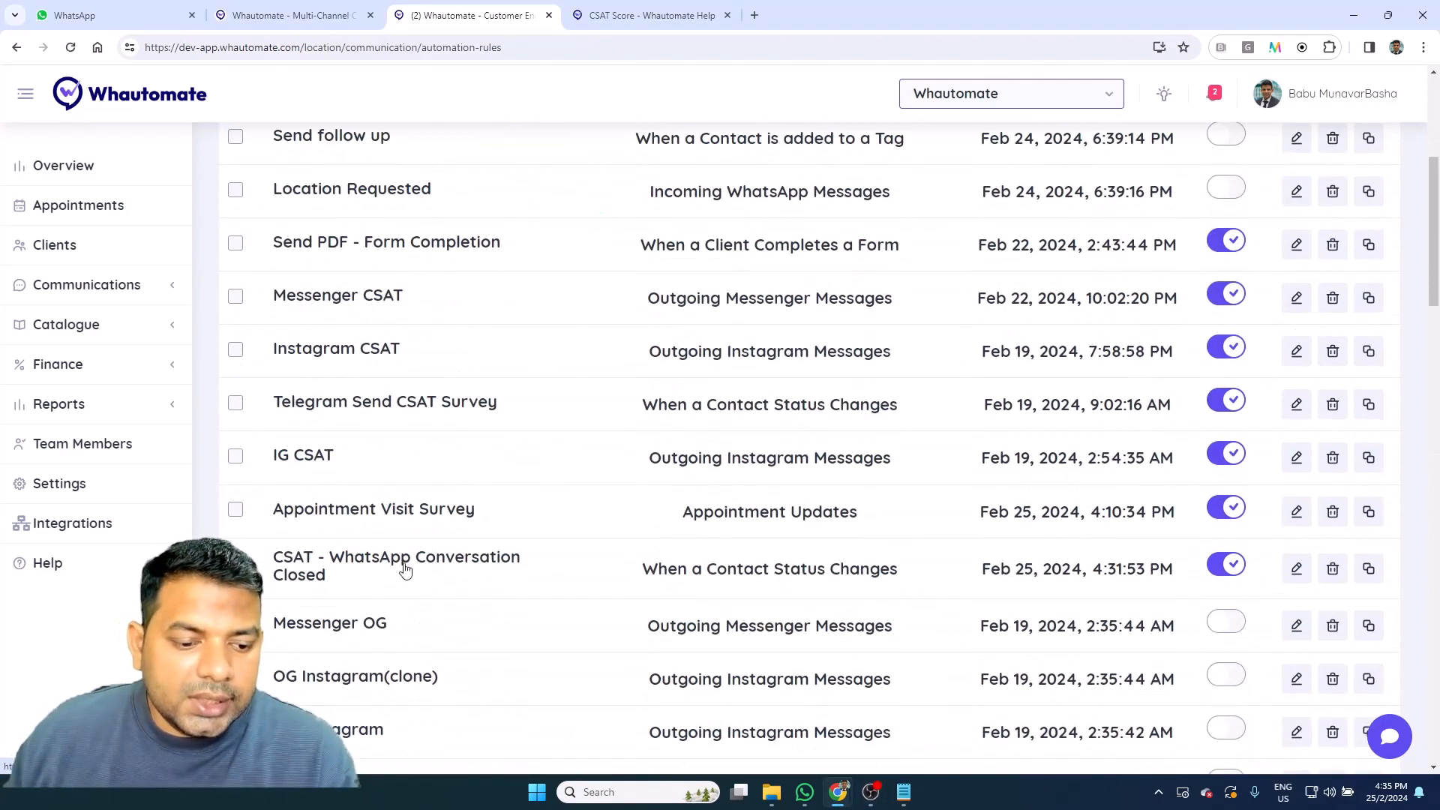
{"action": "left_click", "coordinate": [394, 561]}
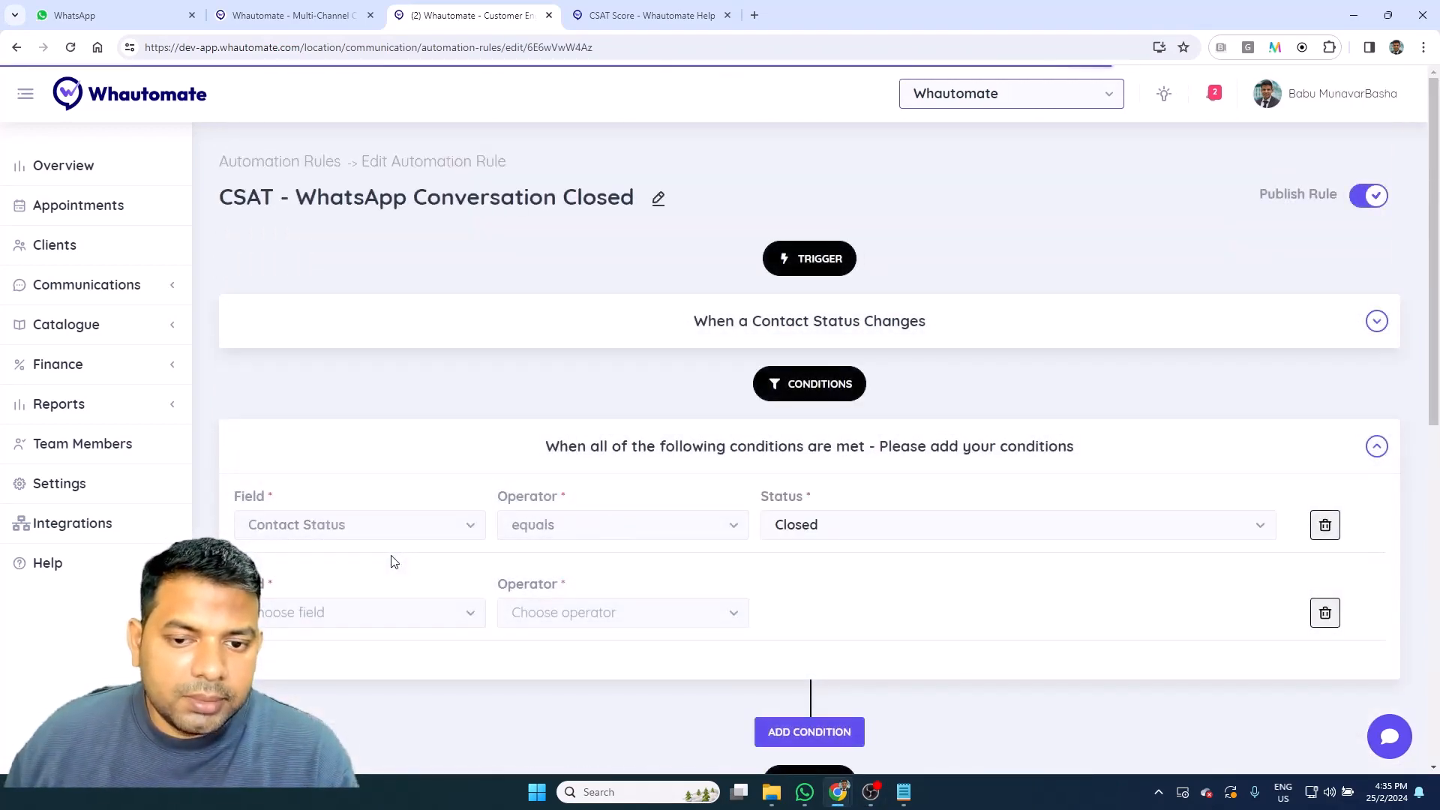
Expand and review the rule's trigger, its contact status and channel conditions, and the CSAT survey action with its message template
{"action": "left_click", "coordinate": [670, 318]}
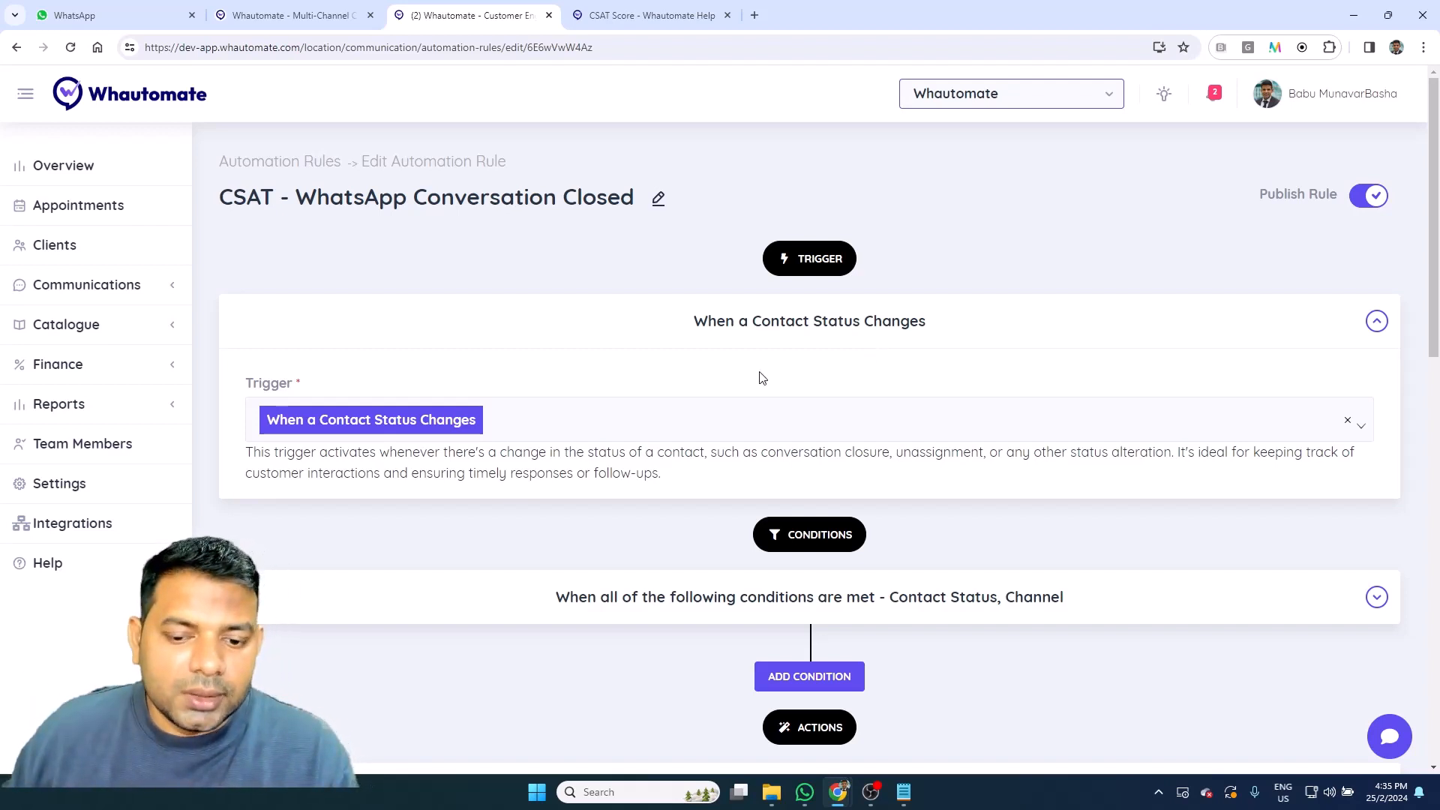
{"action": "left_click", "coordinate": [705, 604]}
{"action": "scroll", "coordinate": [672, 493], "scroll_direction": "down", "scroll_amount": 2}
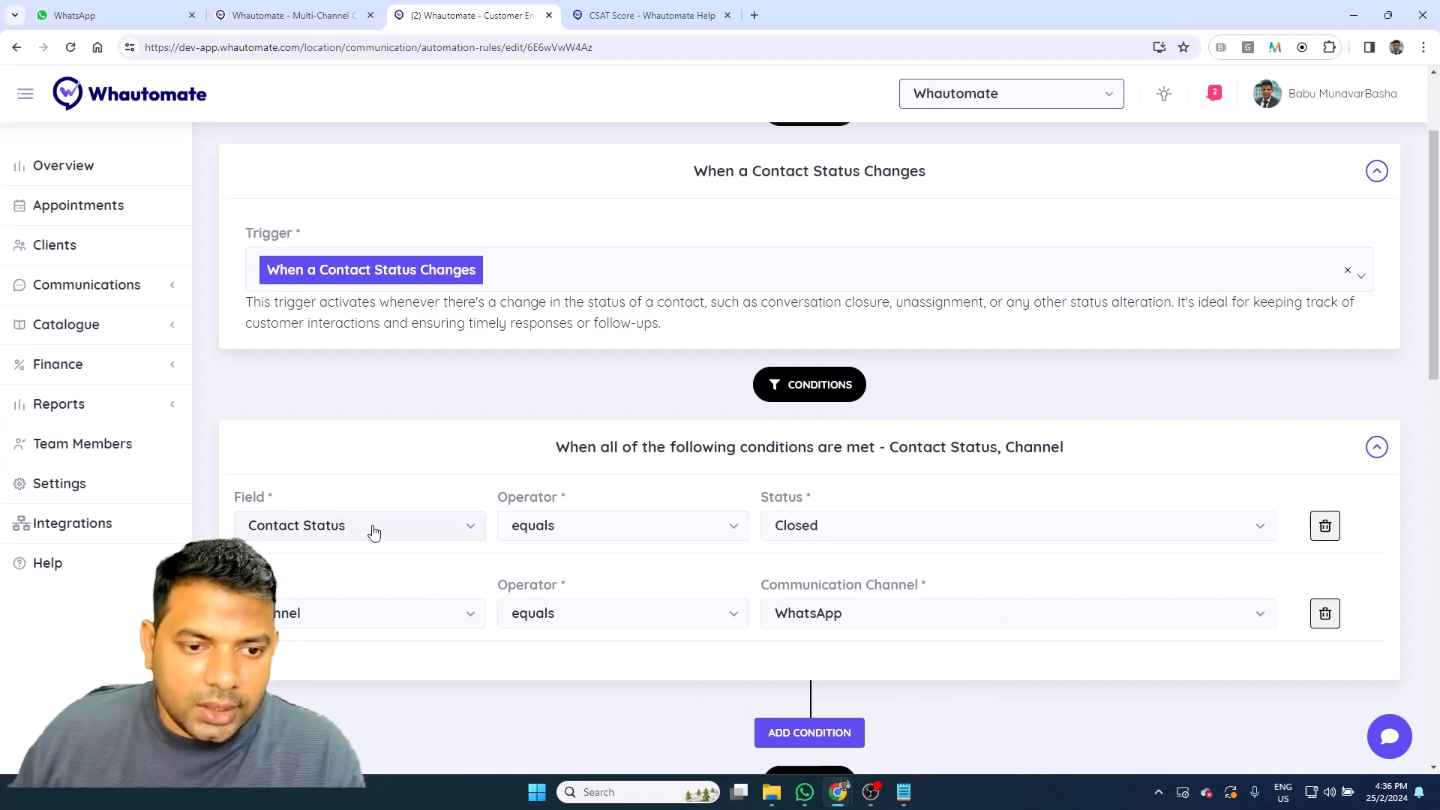
{"action": "scroll", "coordinate": [373, 539], "scroll_direction": "down", "scroll_amount": 3}
{"action": "scroll", "coordinate": [373, 539], "scroll_direction": "down", "scroll_amount": 3}
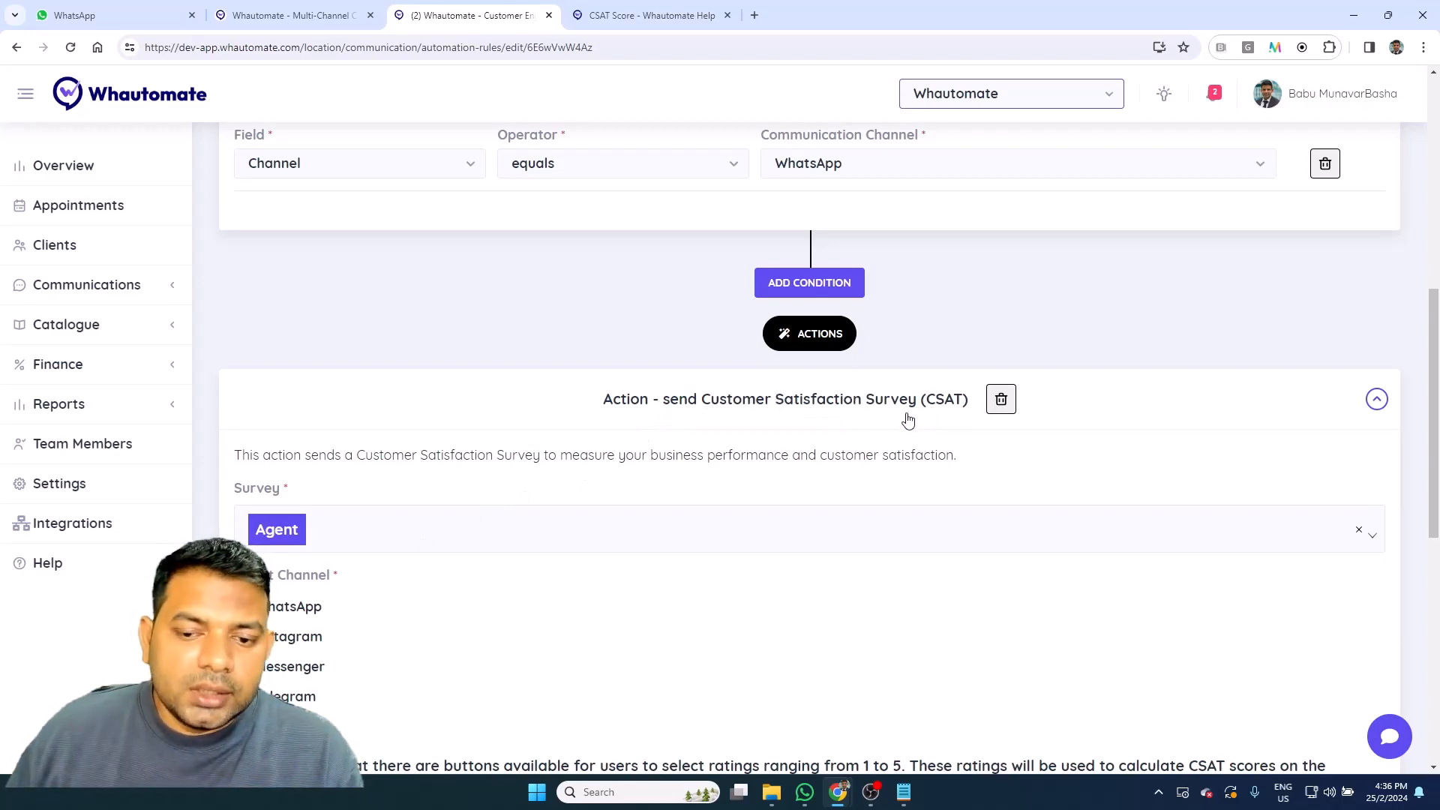
{"action": "scroll", "coordinate": [386, 550], "scroll_direction": "down", "scroll_amount": 4}
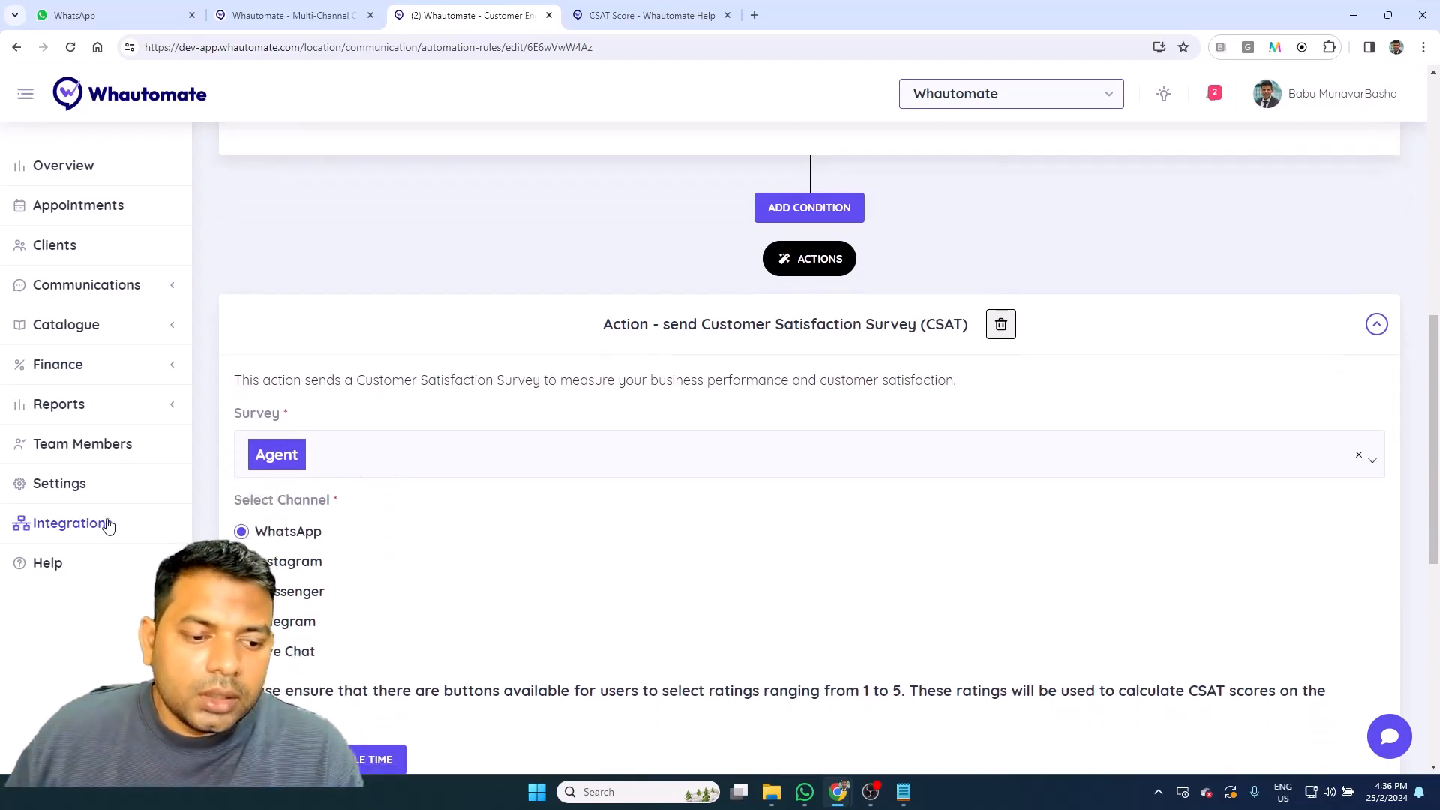
{"action": "scroll", "coordinate": [499, 420], "scroll_direction": "down", "scroll_amount": 4}
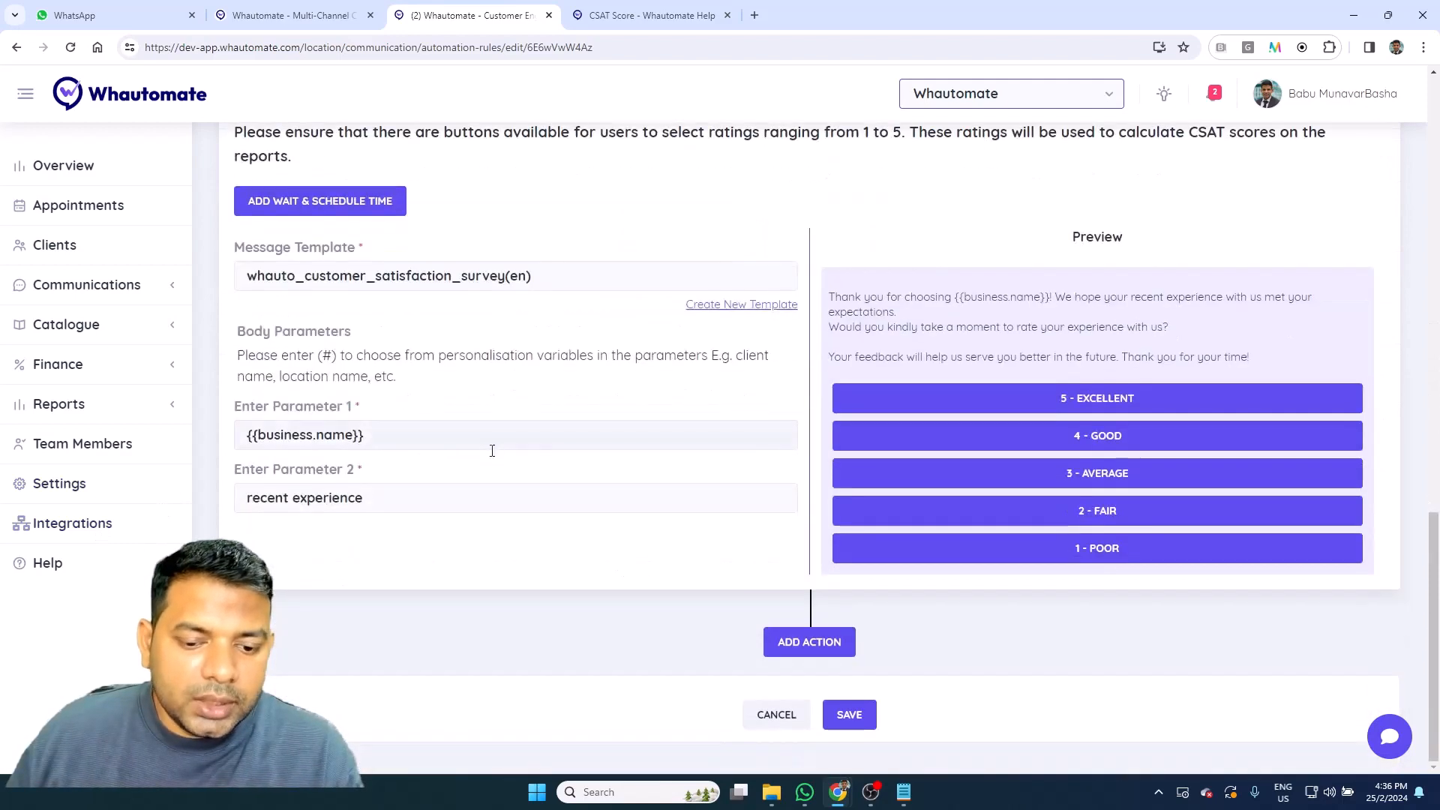
Add a second action that sends a Customer Satisfaction Survey (CSAT), with WhatsApp as its channel
{"action": "left_click", "coordinate": [844, 653]}
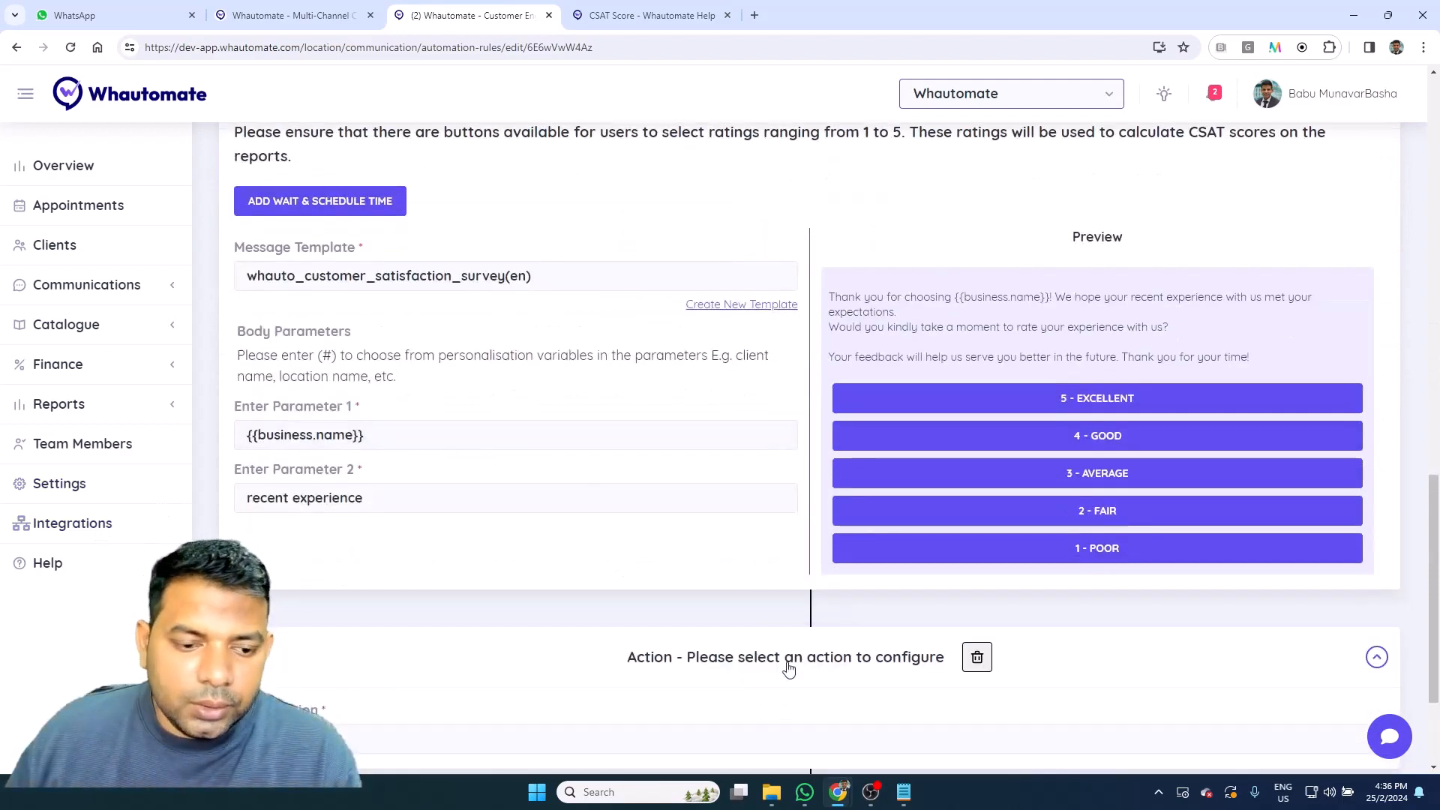
{"action": "left_click", "coordinate": [358, 747]}
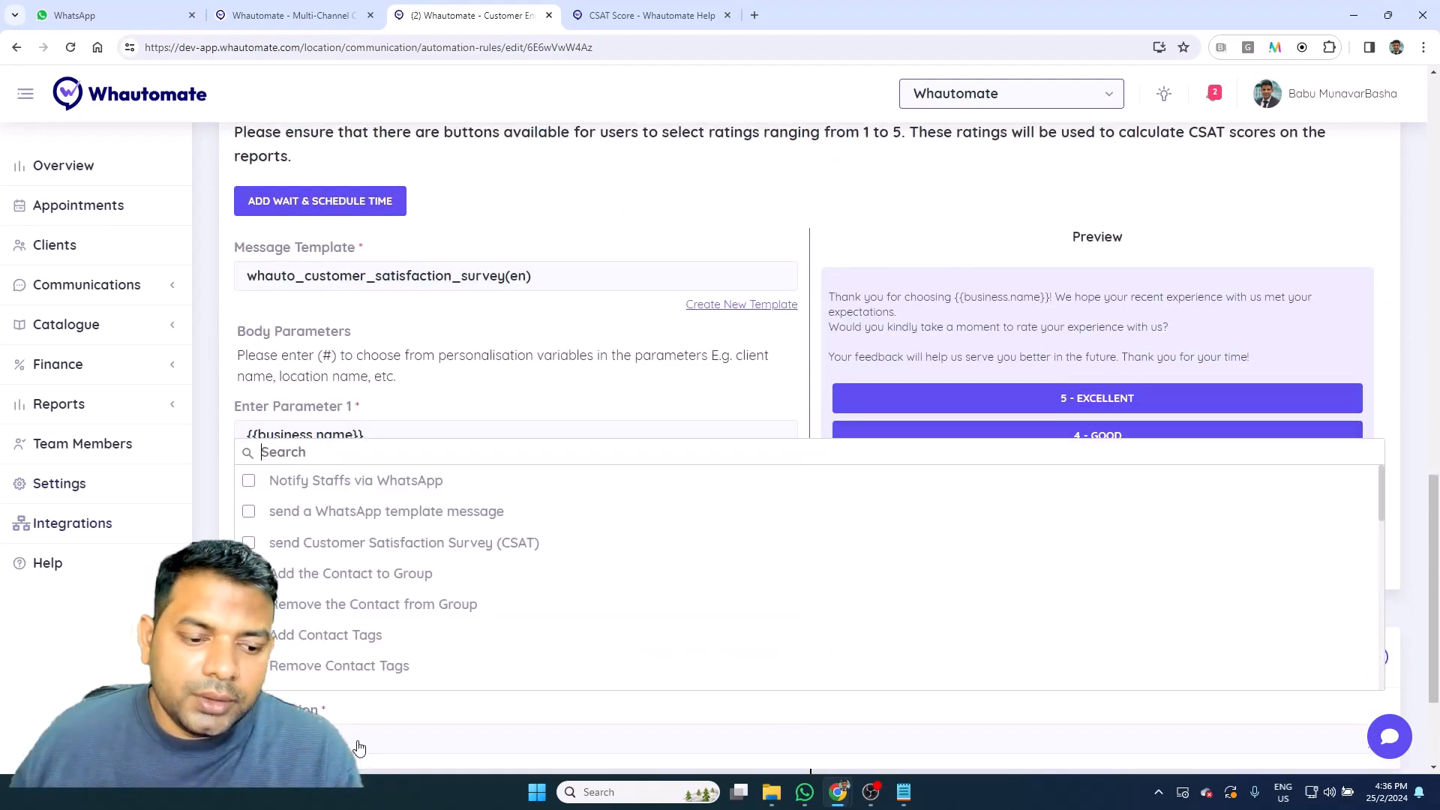
{"action": "left_click", "coordinate": [460, 550]}
{"action": "scroll", "coordinate": [471, 555], "scroll_direction": "down", "scroll_amount": 4}
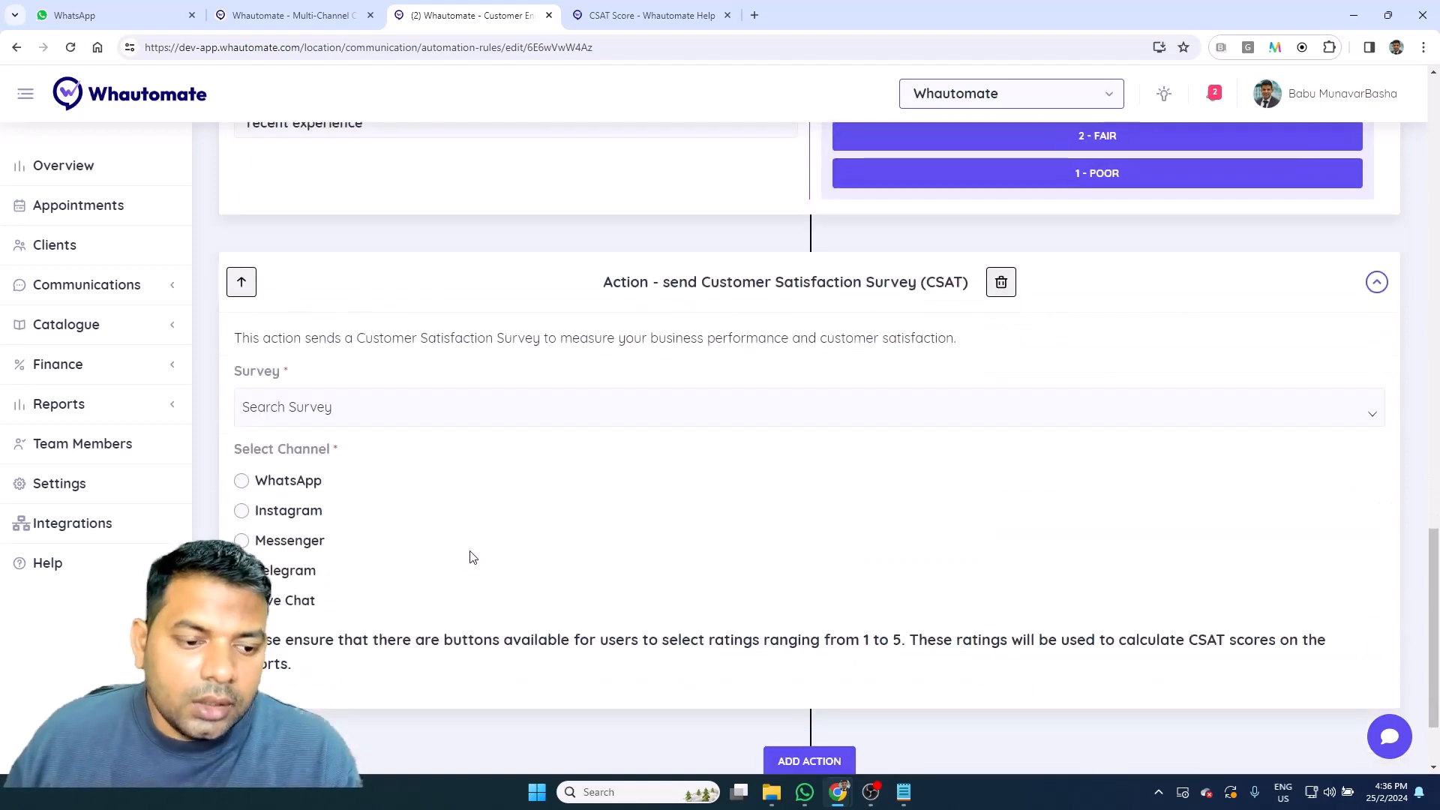
{"action": "left_click", "coordinate": [270, 475]}
{"action": "scroll", "coordinate": [587, 551], "scroll_direction": "down", "scroll_amount": 4}
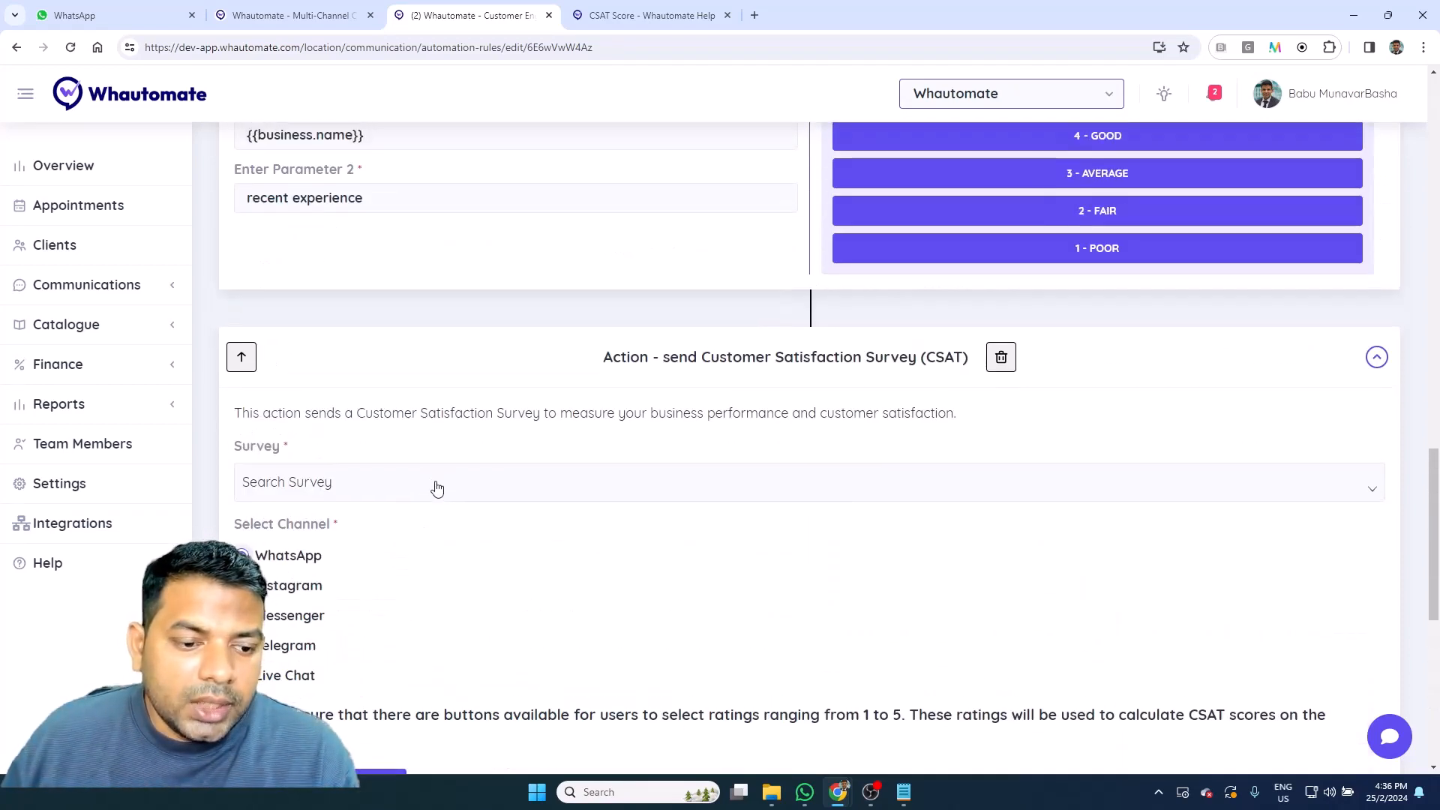
Create a new survey named "Purchasing Experience" and assign it to the second CSAT action
{"action": "left_click", "coordinate": [435, 485]}
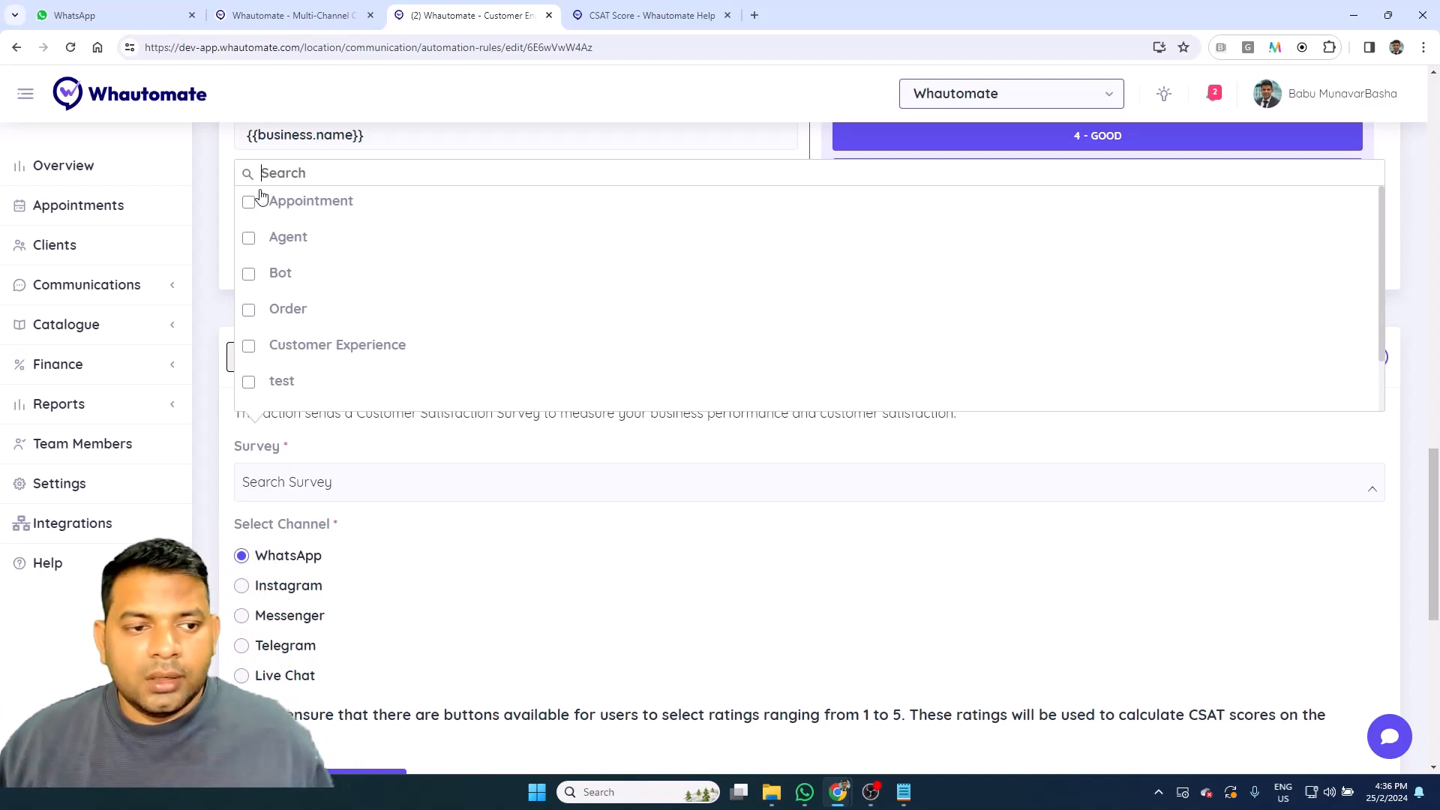
{"action": "type", "text": "Pur"}
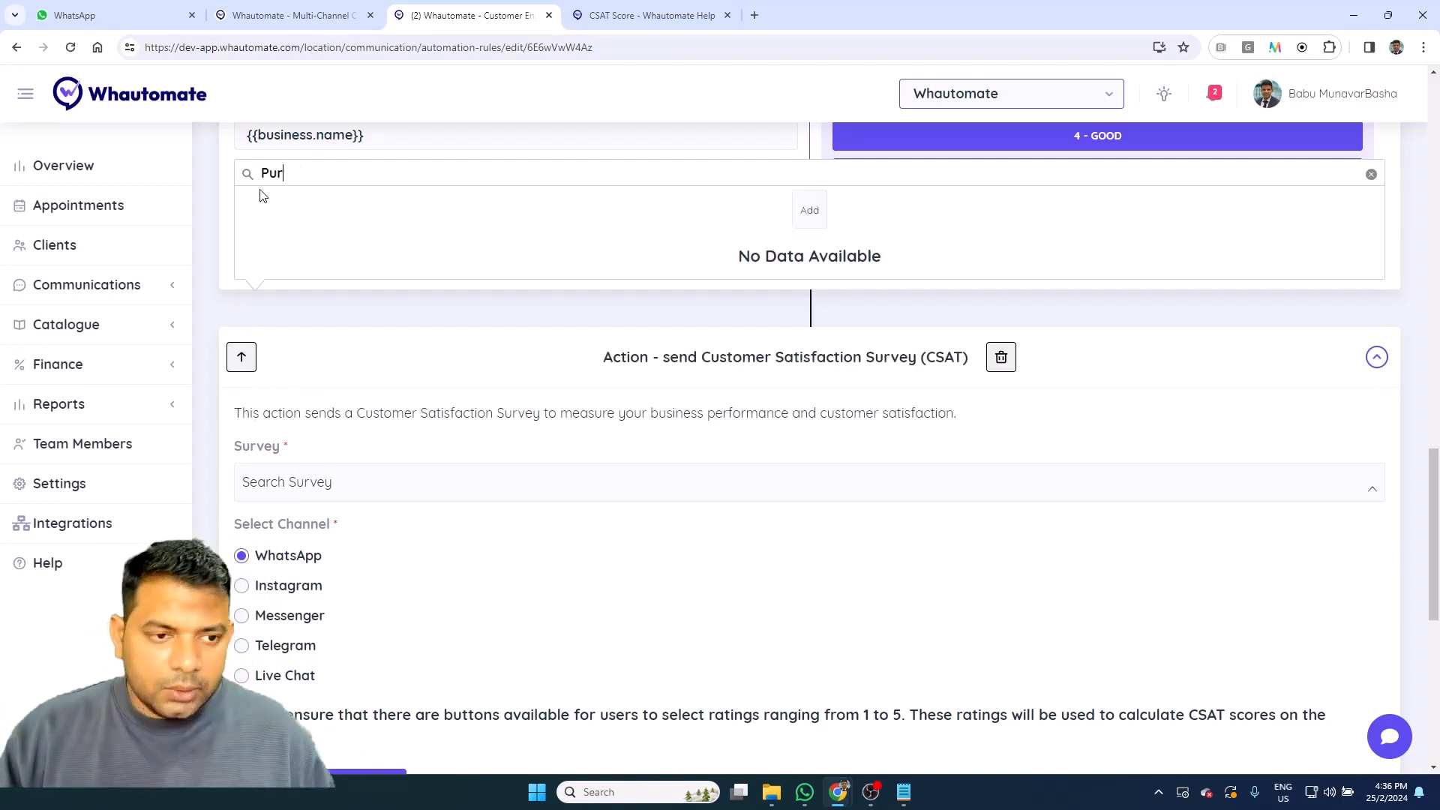
{"action": "type", "text": "chasing Exp"}
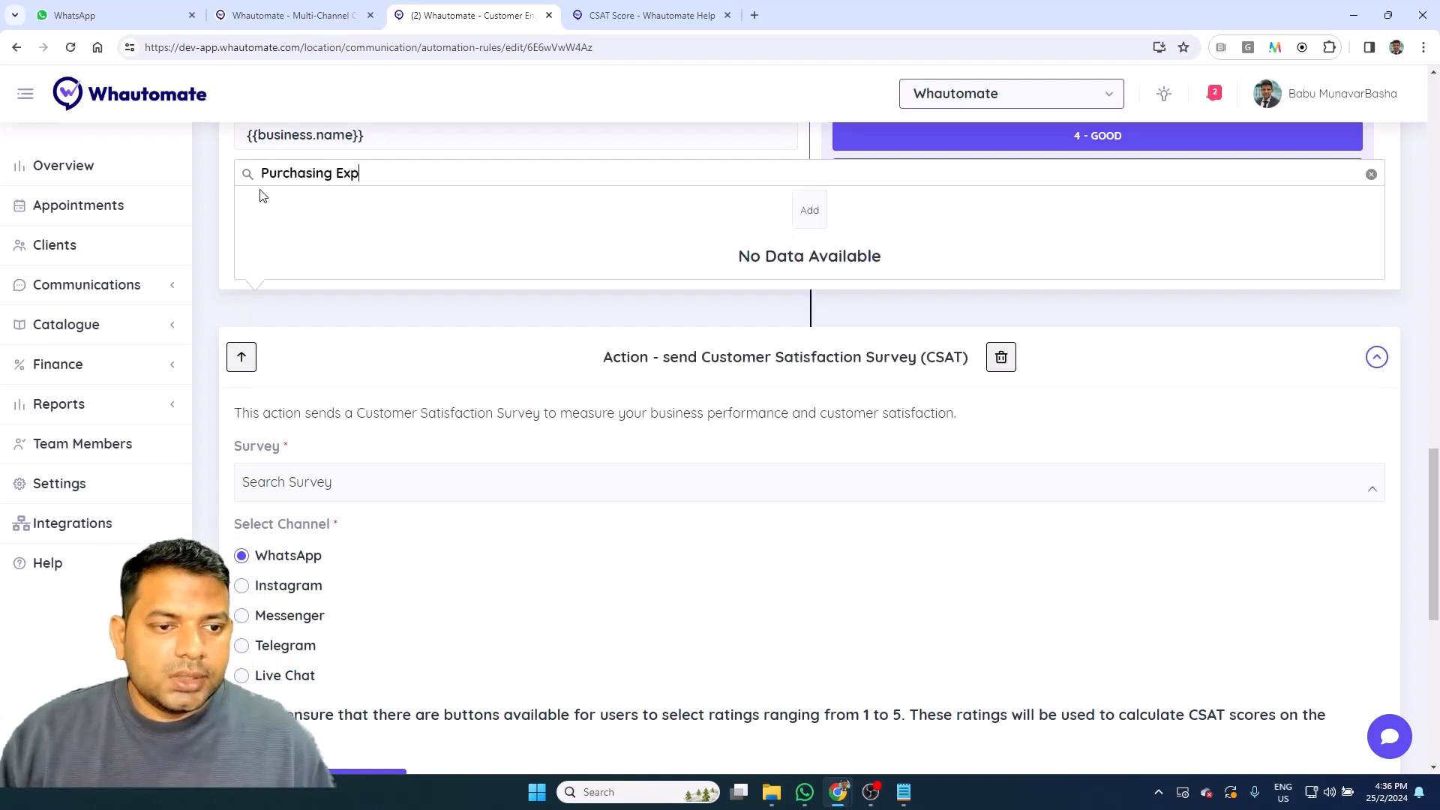
{"action": "type", "text": "erience"}
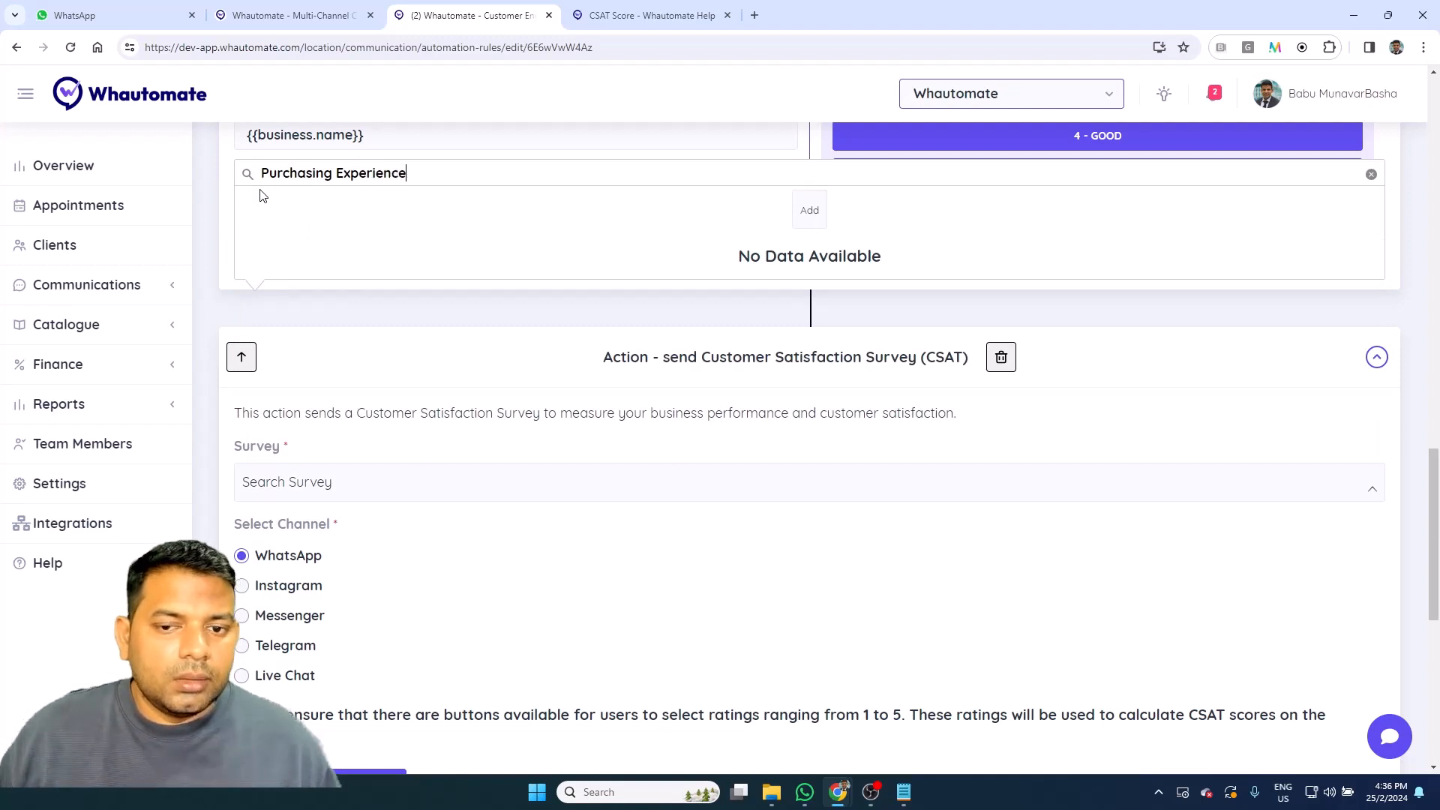
{"action": "left_click", "coordinate": [817, 211]}
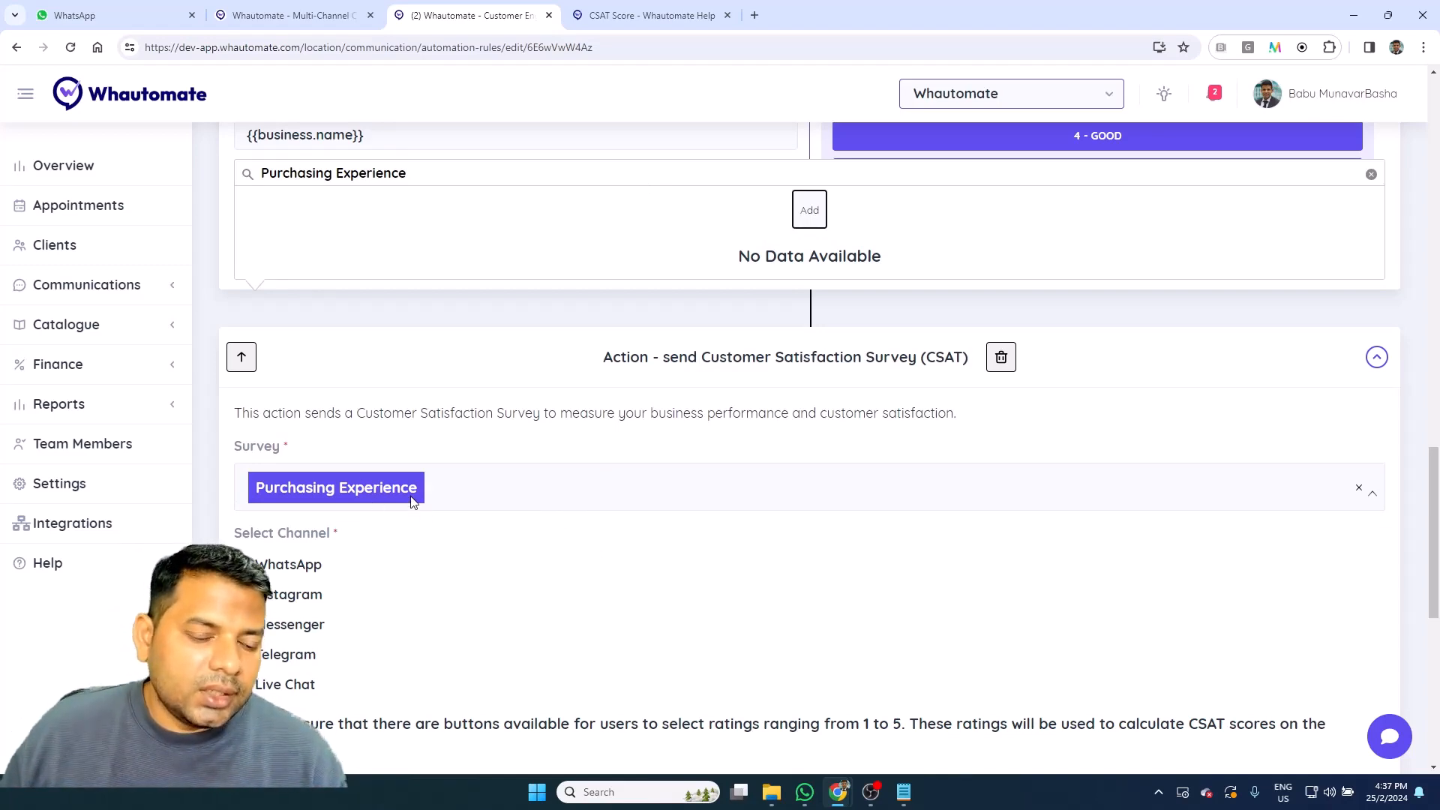
Delete the second CSAT action with the Purchasing Experience survey and save the automation rule
{"action": "scroll", "coordinate": [485, 514], "scroll_direction": "down", "scroll_amount": 5}
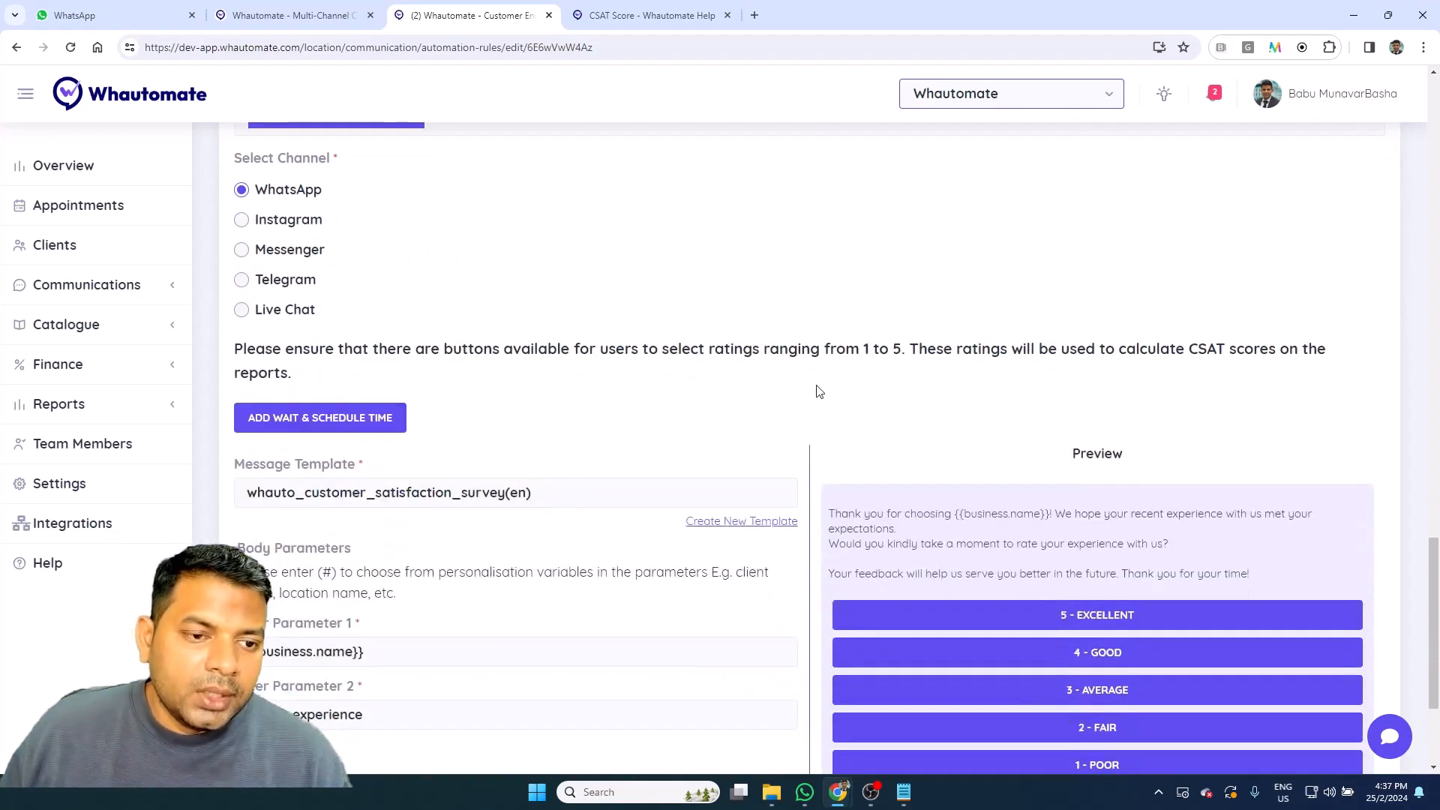
{"action": "scroll", "coordinate": [583, 398], "scroll_direction": "up", "scroll_amount": 2}
{"action": "scroll", "coordinate": [334, 505], "scroll_direction": "down", "scroll_amount": 8}
{"action": "scroll", "coordinate": [721, 592], "scroll_direction": "up", "scroll_amount": 3}
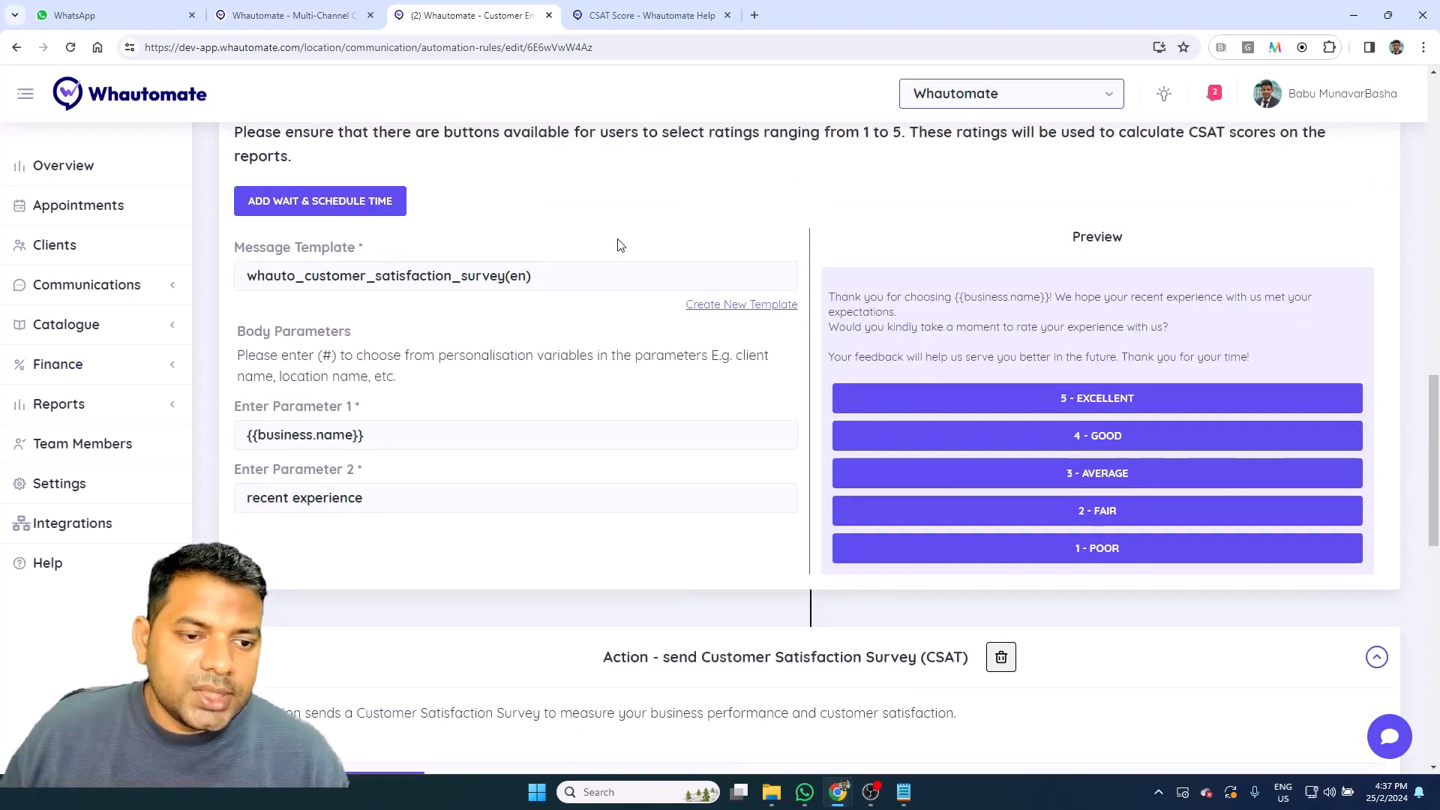
{"action": "scroll", "coordinate": [593, 243], "scroll_direction": "up", "scroll_amount": 3}
{"action": "scroll", "coordinate": [797, 460], "scroll_direction": "down", "scroll_amount": 5}
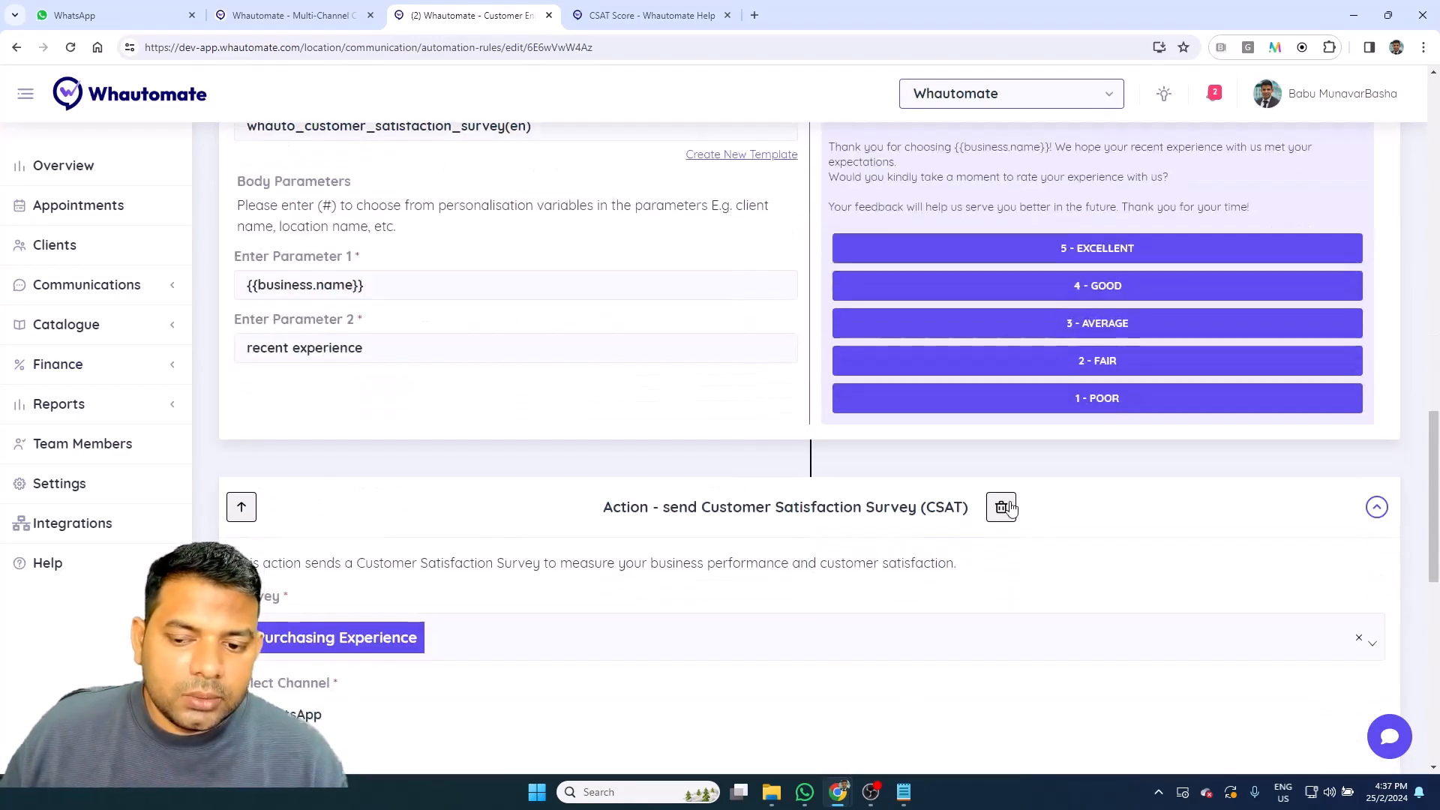
{"action": "left_click", "coordinate": [1002, 507]}
{"action": "left_click", "coordinate": [861, 705]}
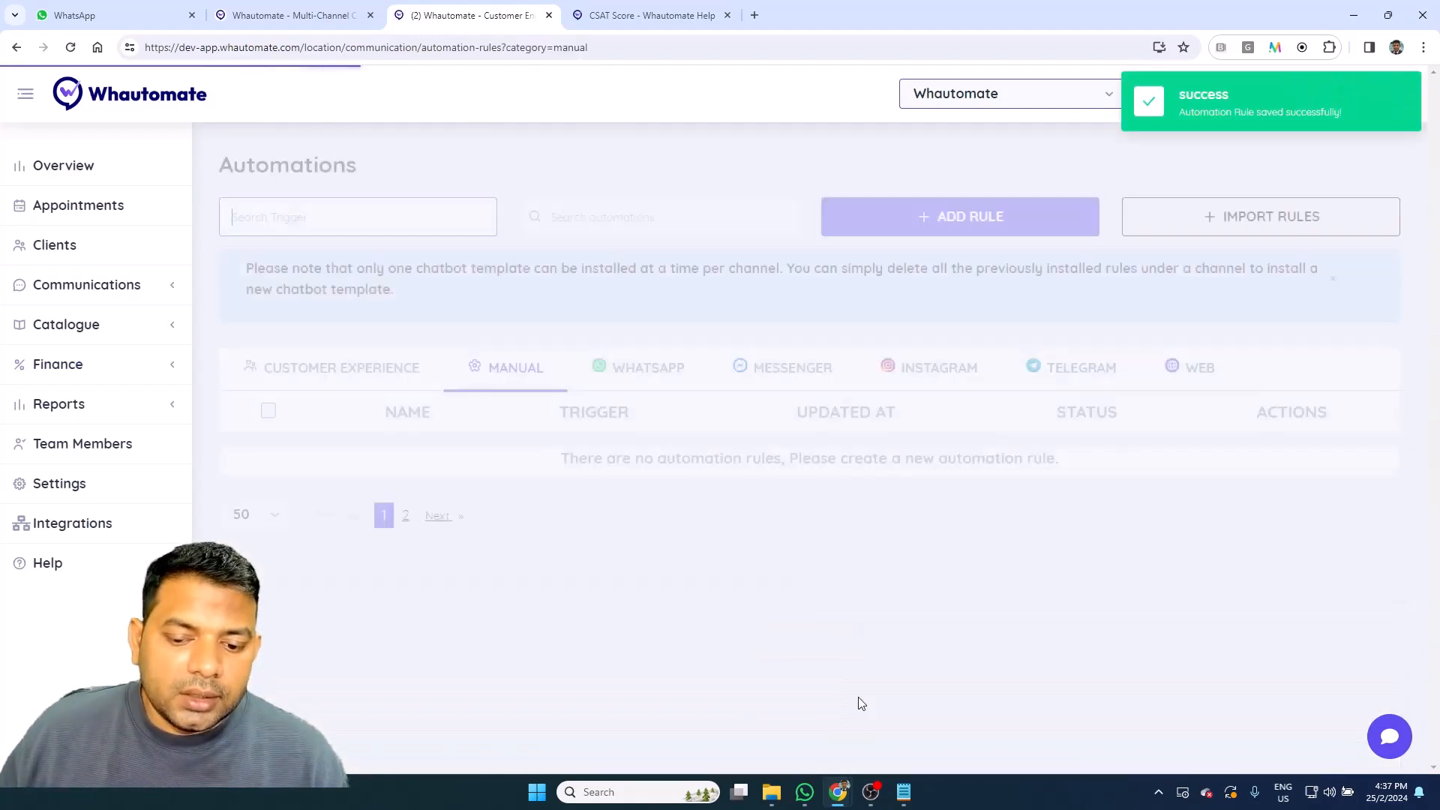
{"action": "scroll", "coordinate": [555, 547], "scroll_direction": "down", "scroll_amount": 2}
{"action": "scroll", "coordinate": [558, 555], "scroll_direction": "up", "scroll_amount": 2}
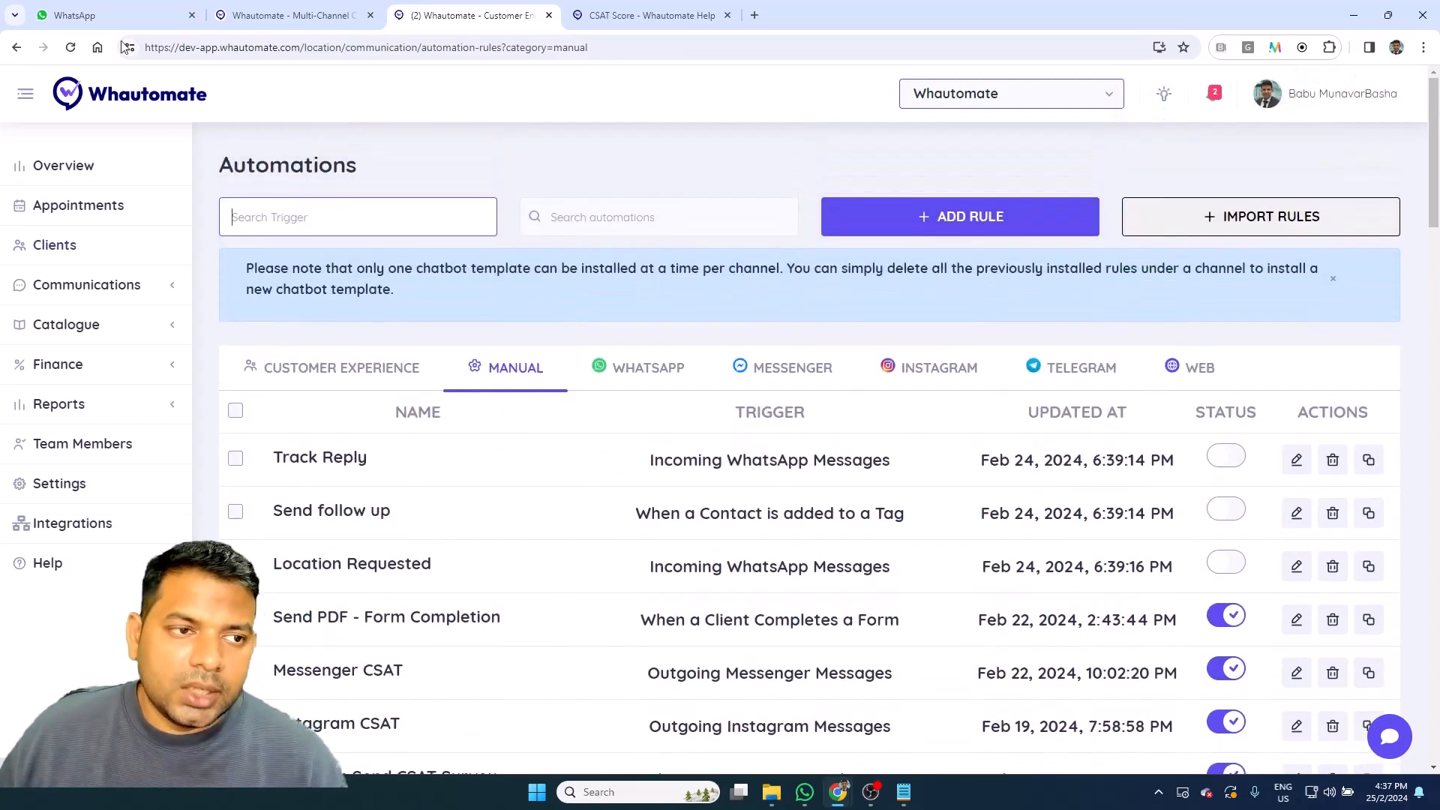
Switch to WhatsApp and send the message "hi" in the Whautomate Staging chat
{"action": "left_click", "coordinate": [82, 15]}
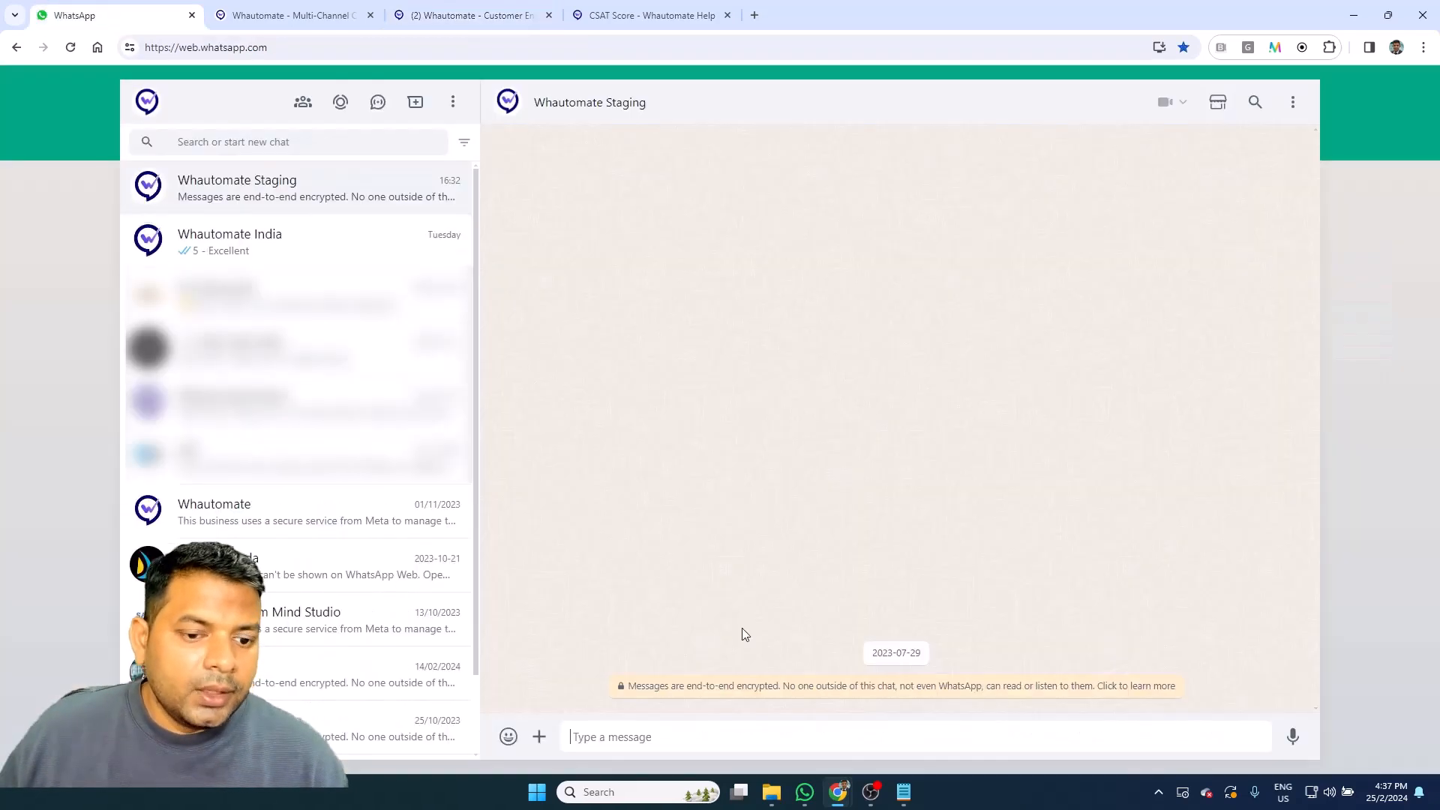
{"action": "left_click", "coordinate": [765, 740]}
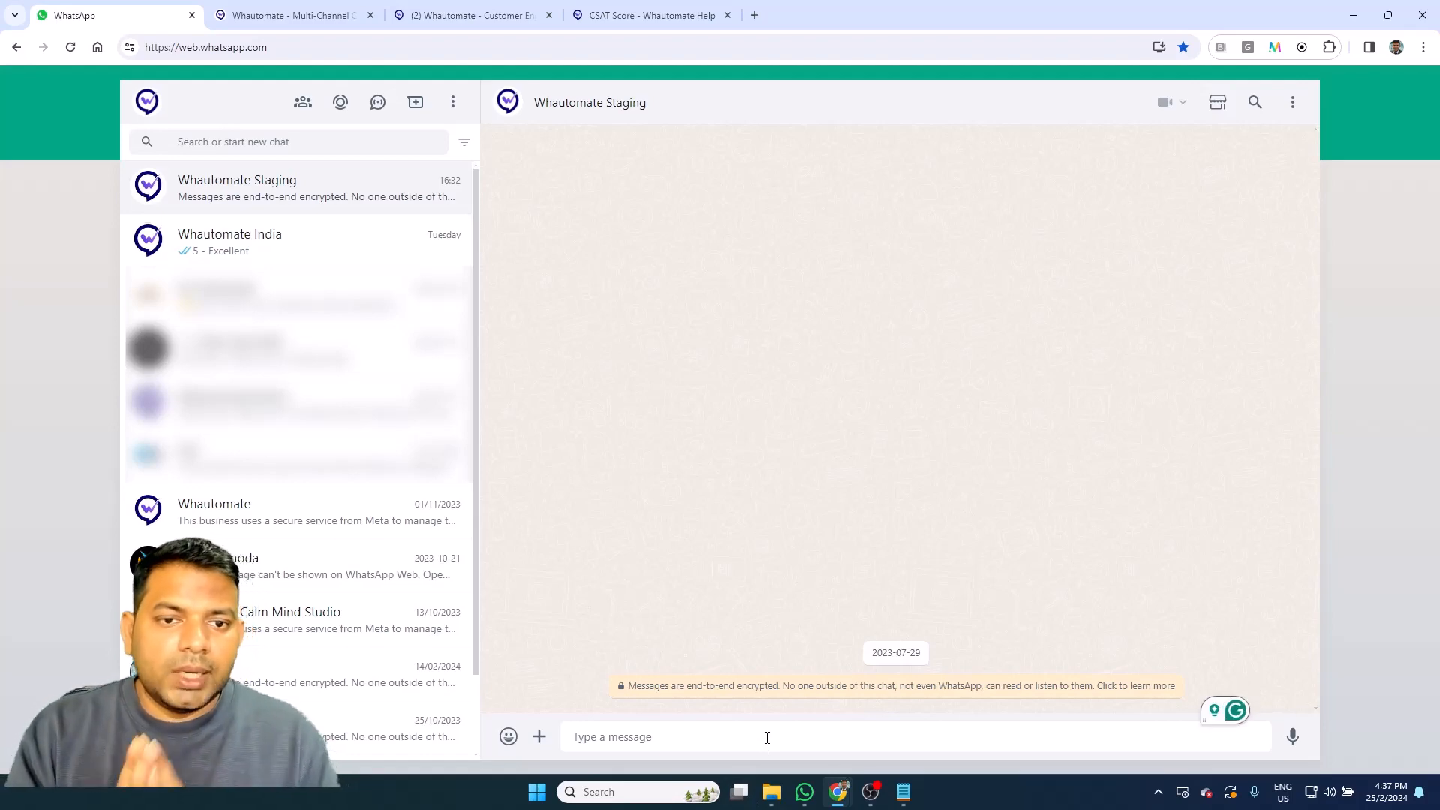
{"action": "type", "text": "hi"}
{"action": "key", "text": "Return"}
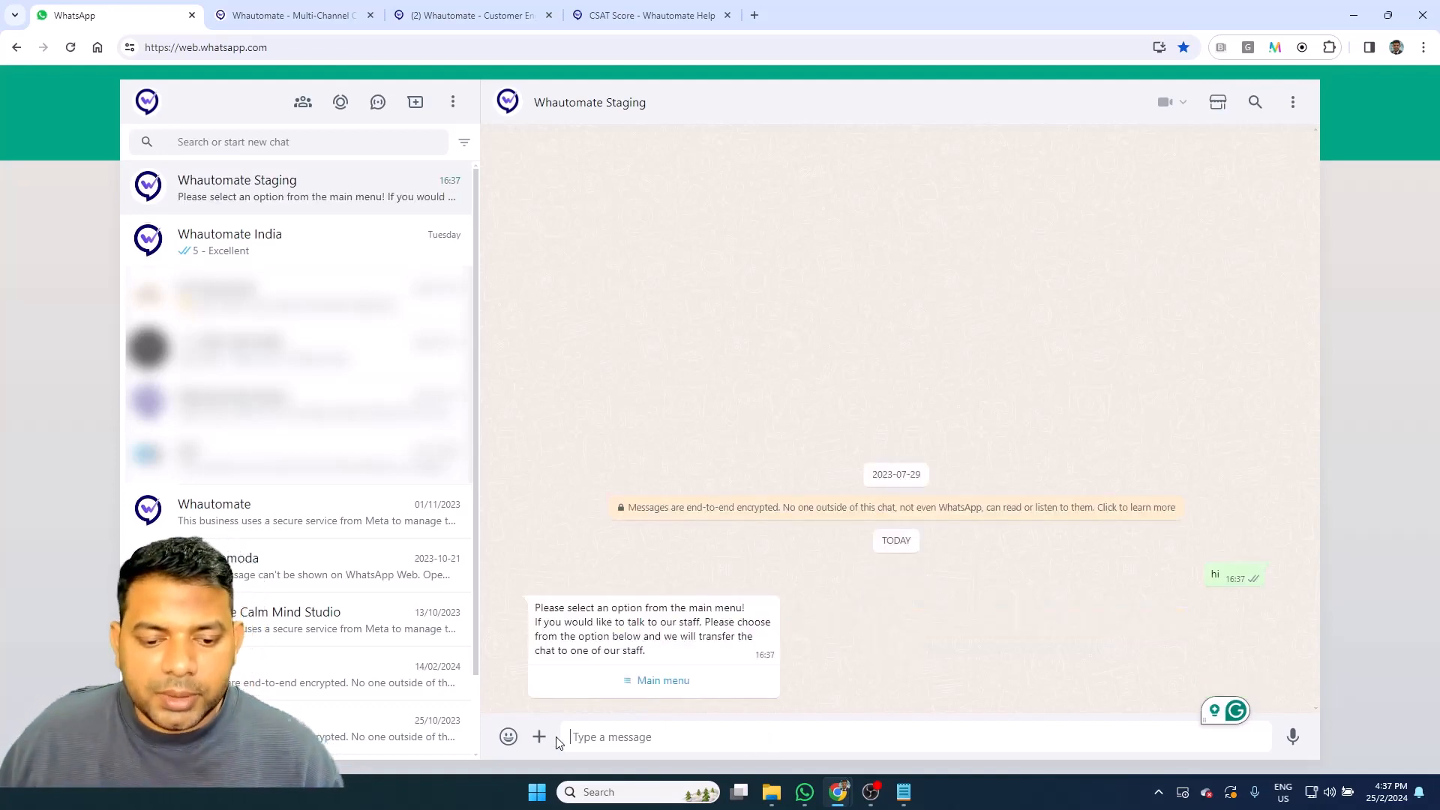
Reply to the bot with the "Talk to our staff" option from its main menu
{"action": "left_click", "coordinate": [661, 682]}
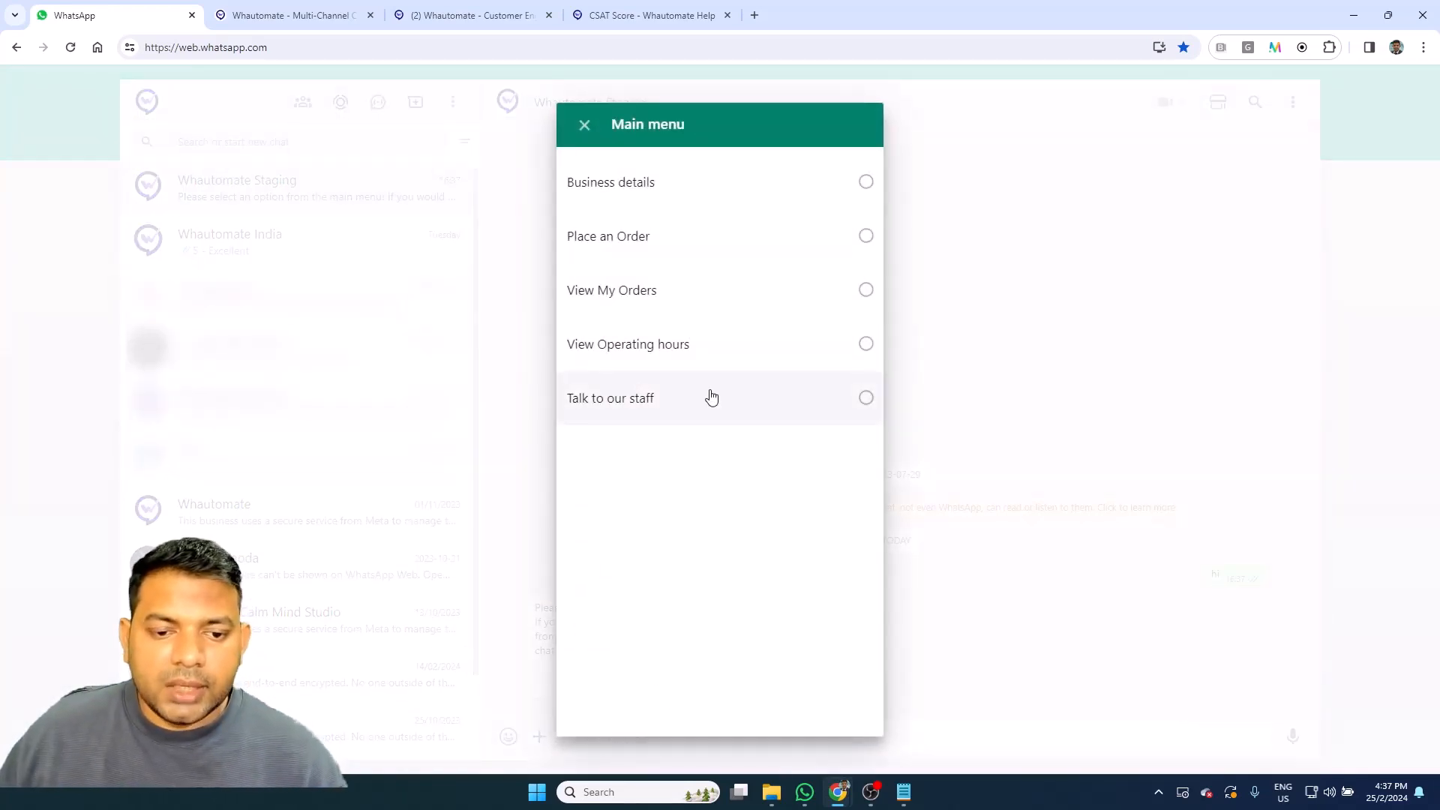
{"action": "left_click", "coordinate": [711, 403]}
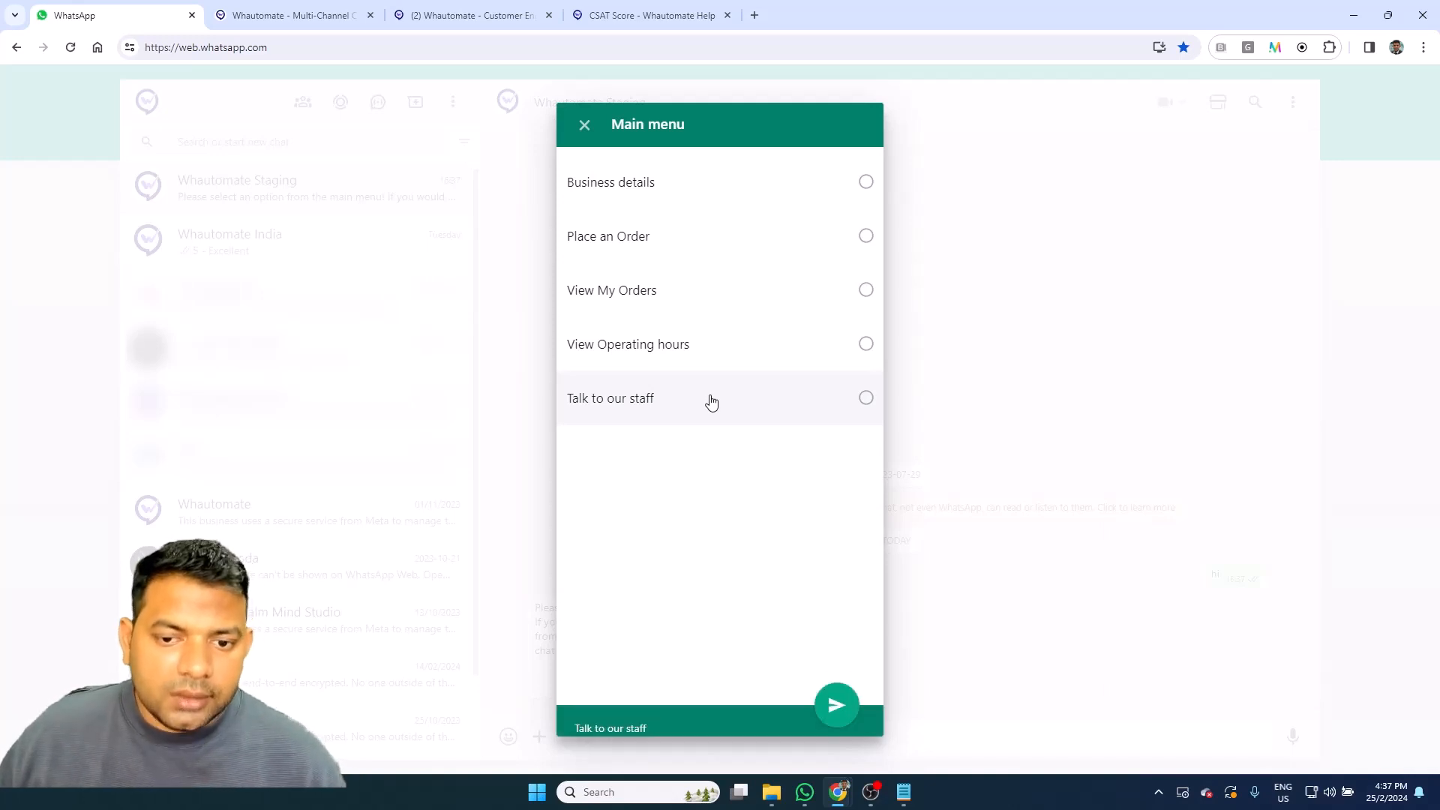
{"action": "left_click", "coordinate": [844, 701]}
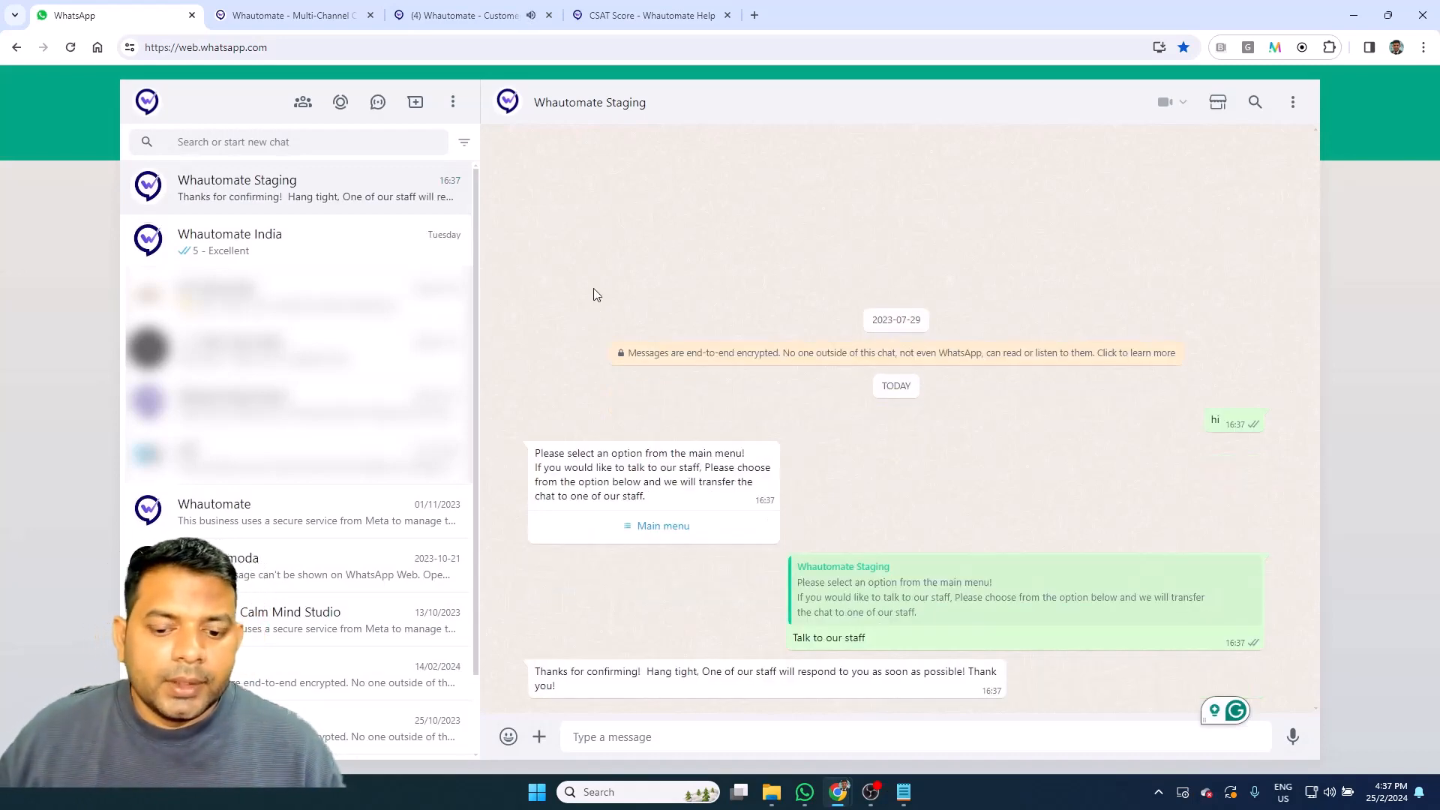
Switch back to Whautomate and open the new unassigned WhatsApp conversation in the Team Inbox
{"action": "left_click", "coordinate": [483, 14]}
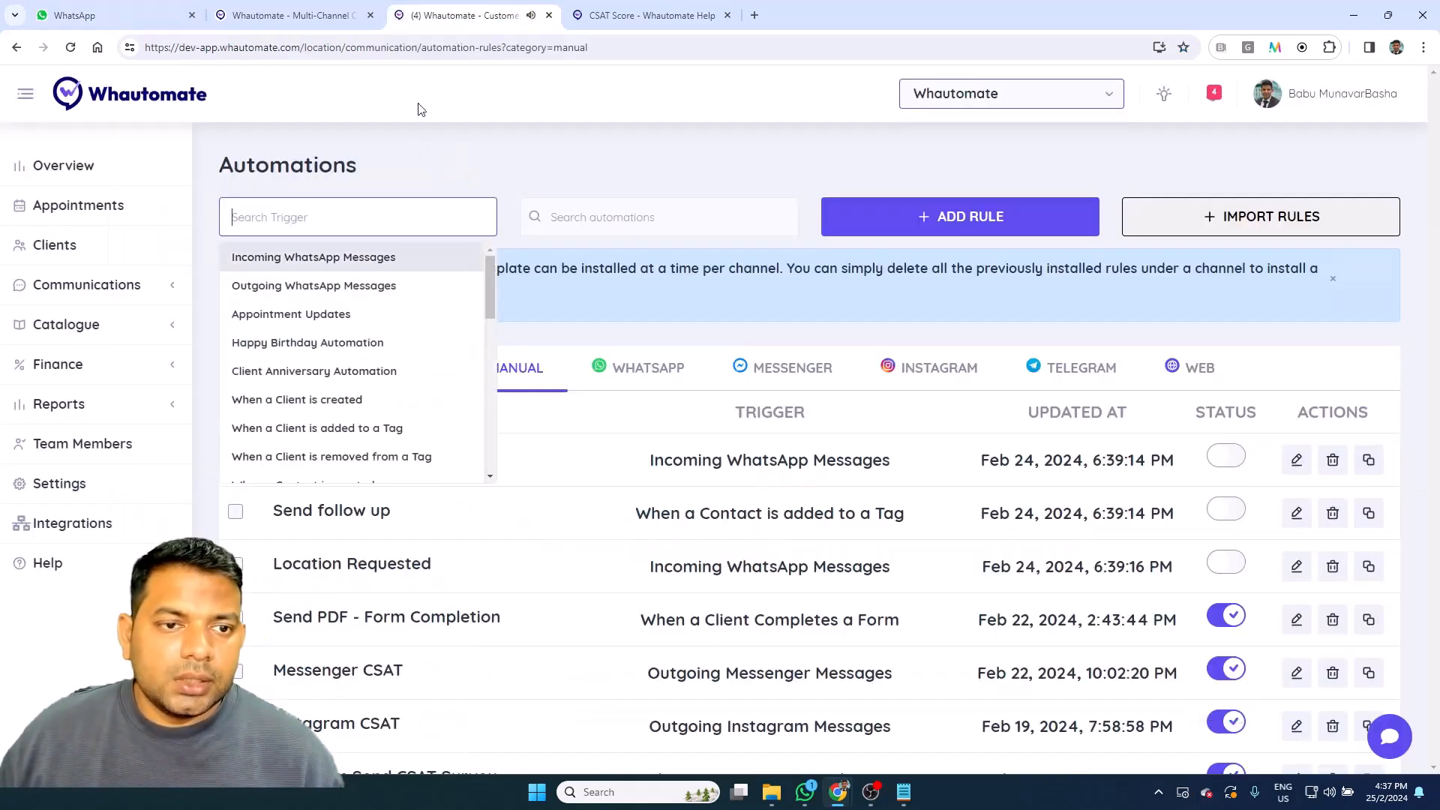
{"action": "left_click", "coordinate": [682, 187]}
{"action": "left_click", "coordinate": [86, 284]}
{"action": "left_click", "coordinate": [83, 363]}
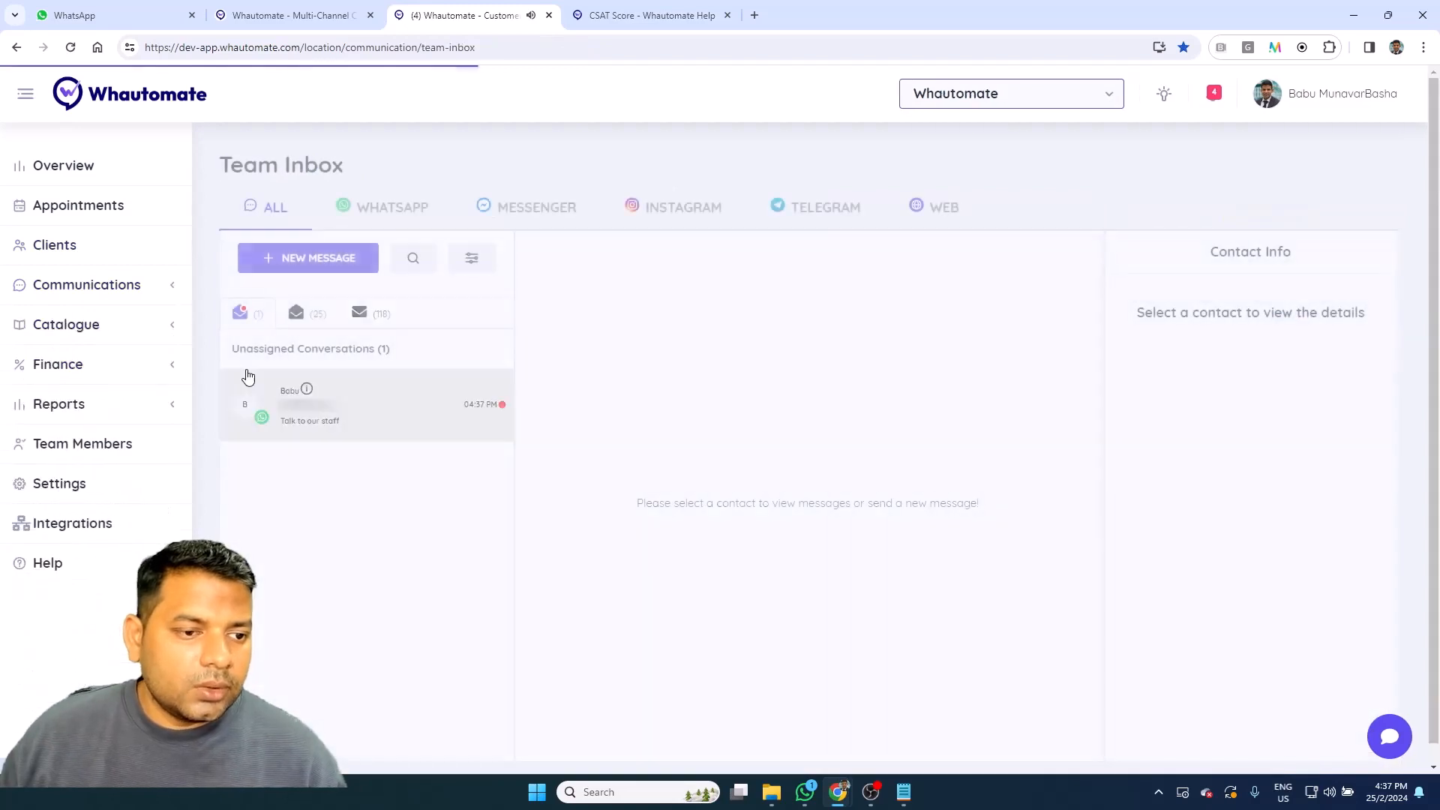
{"action": "left_click", "coordinate": [288, 415]}
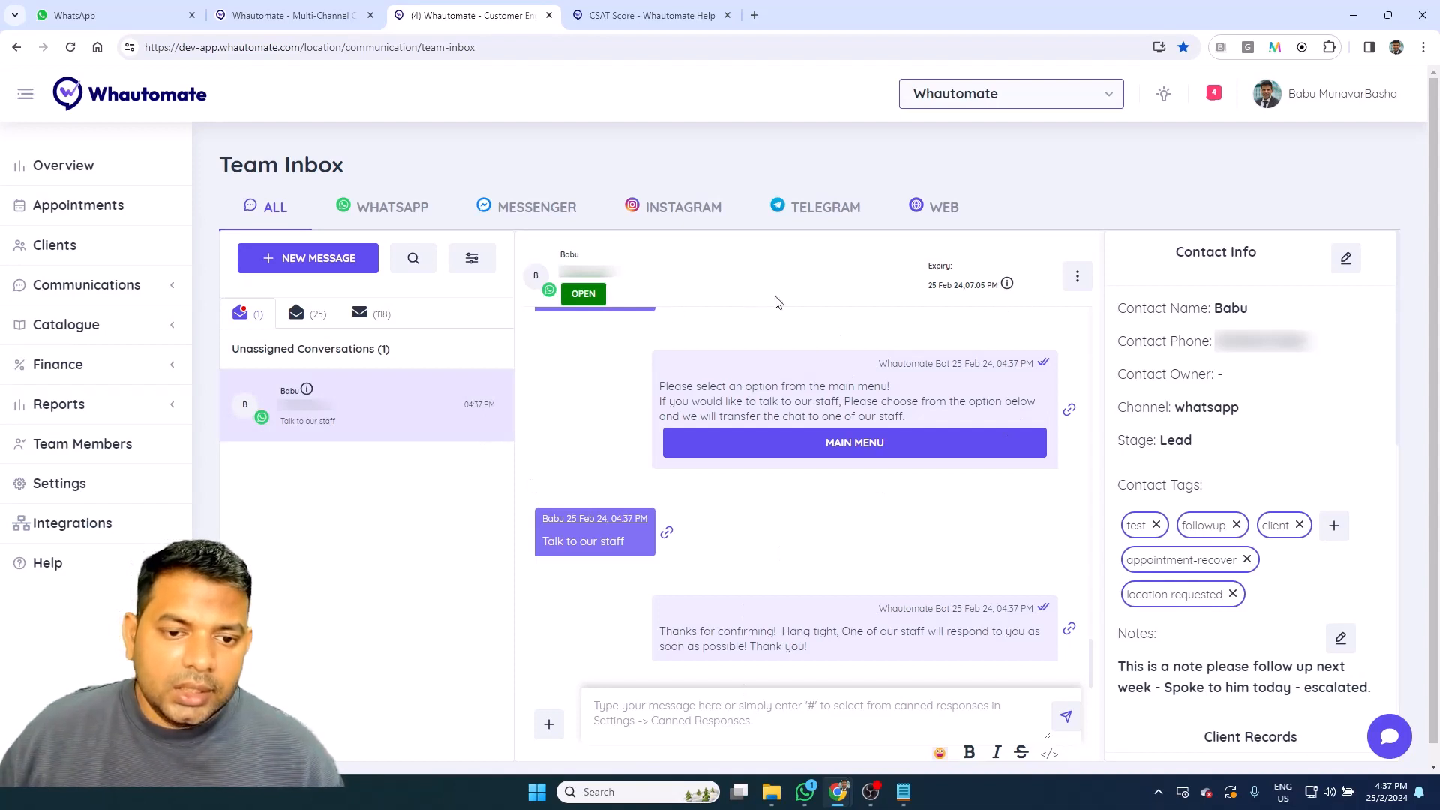
Look at the conversation's chat options, then send the reply "hello" to the contact
{"action": "left_click", "coordinate": [1078, 276]}
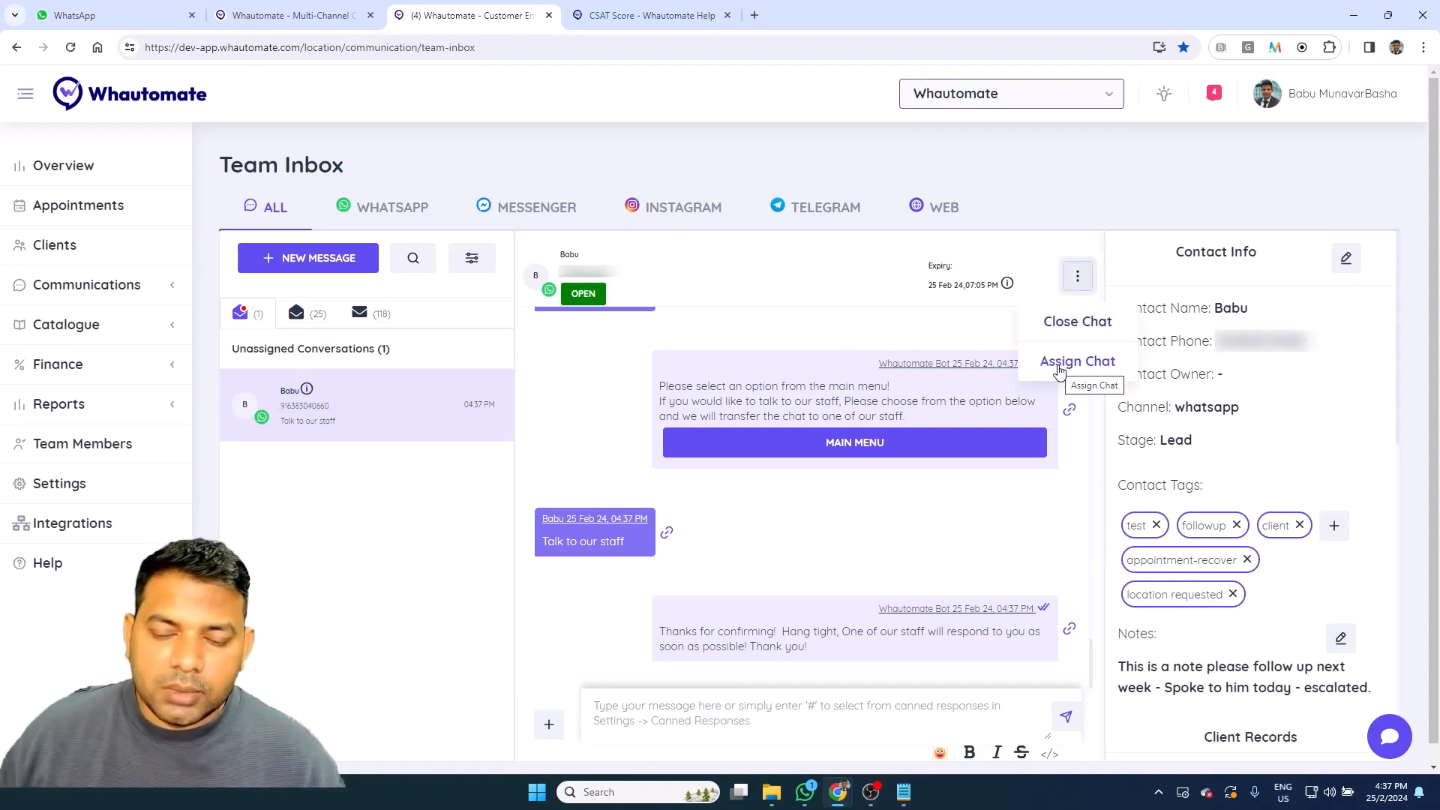
{"action": "left_click", "coordinate": [806, 702]}
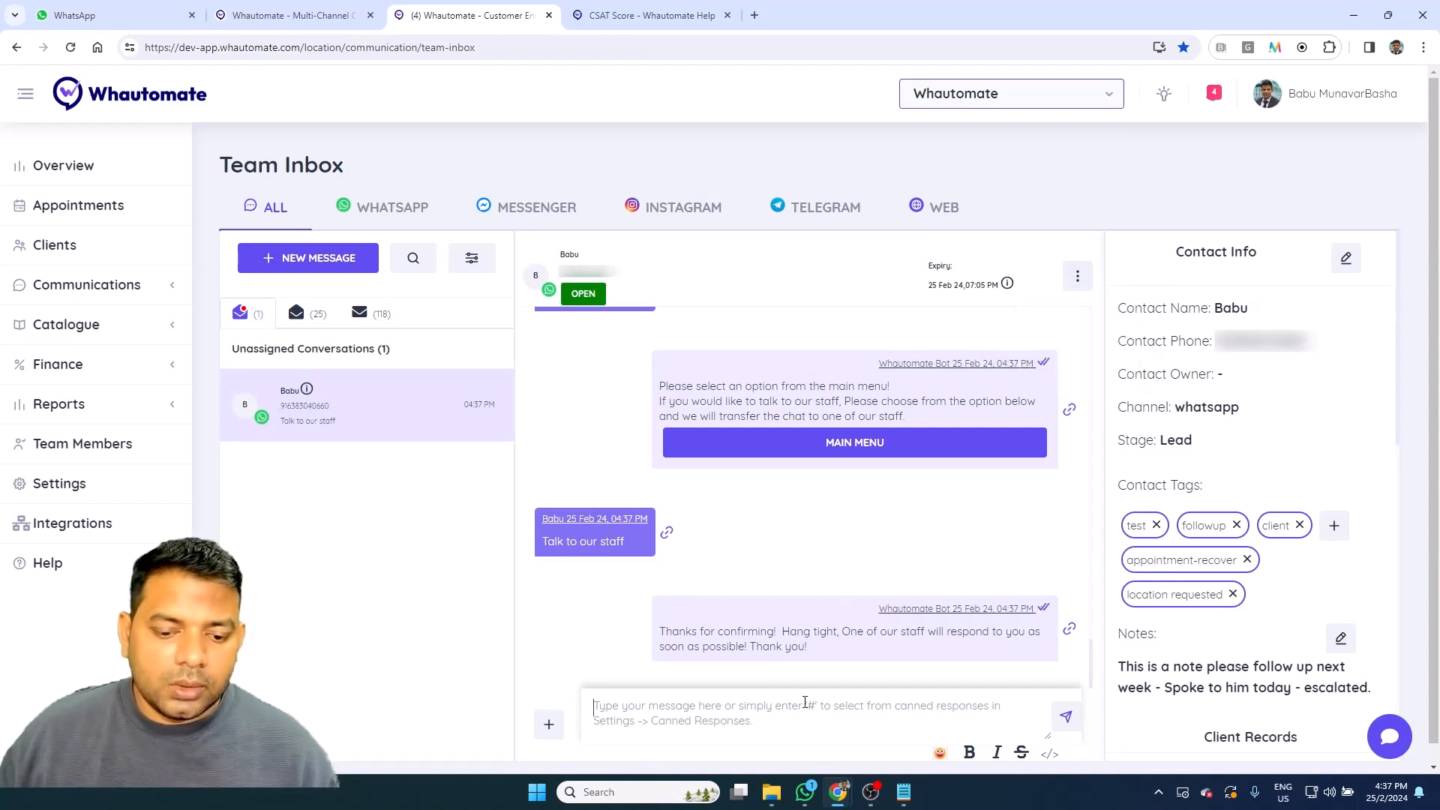
{"action": "type", "text": "hello"}
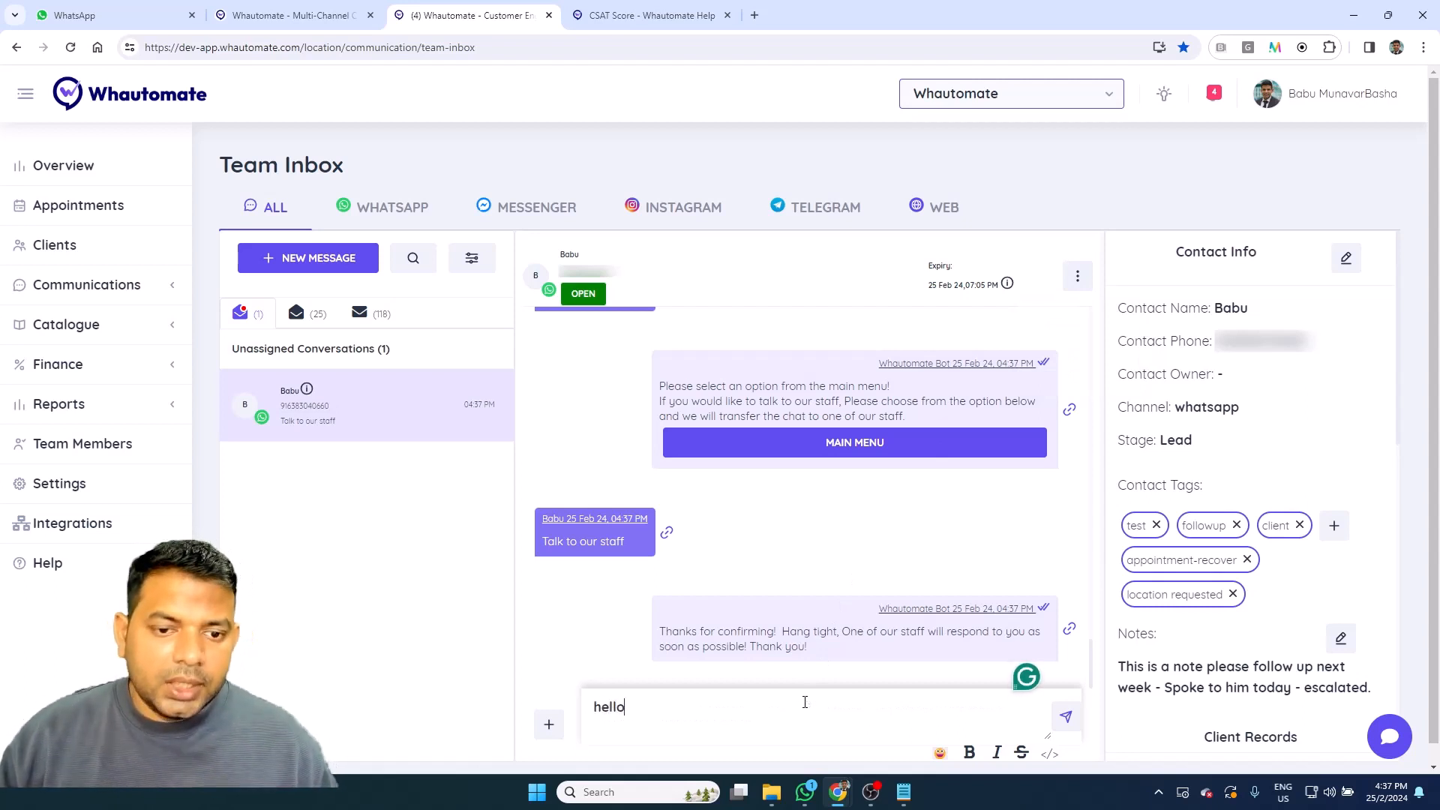
{"action": "key", "text": "Return"}
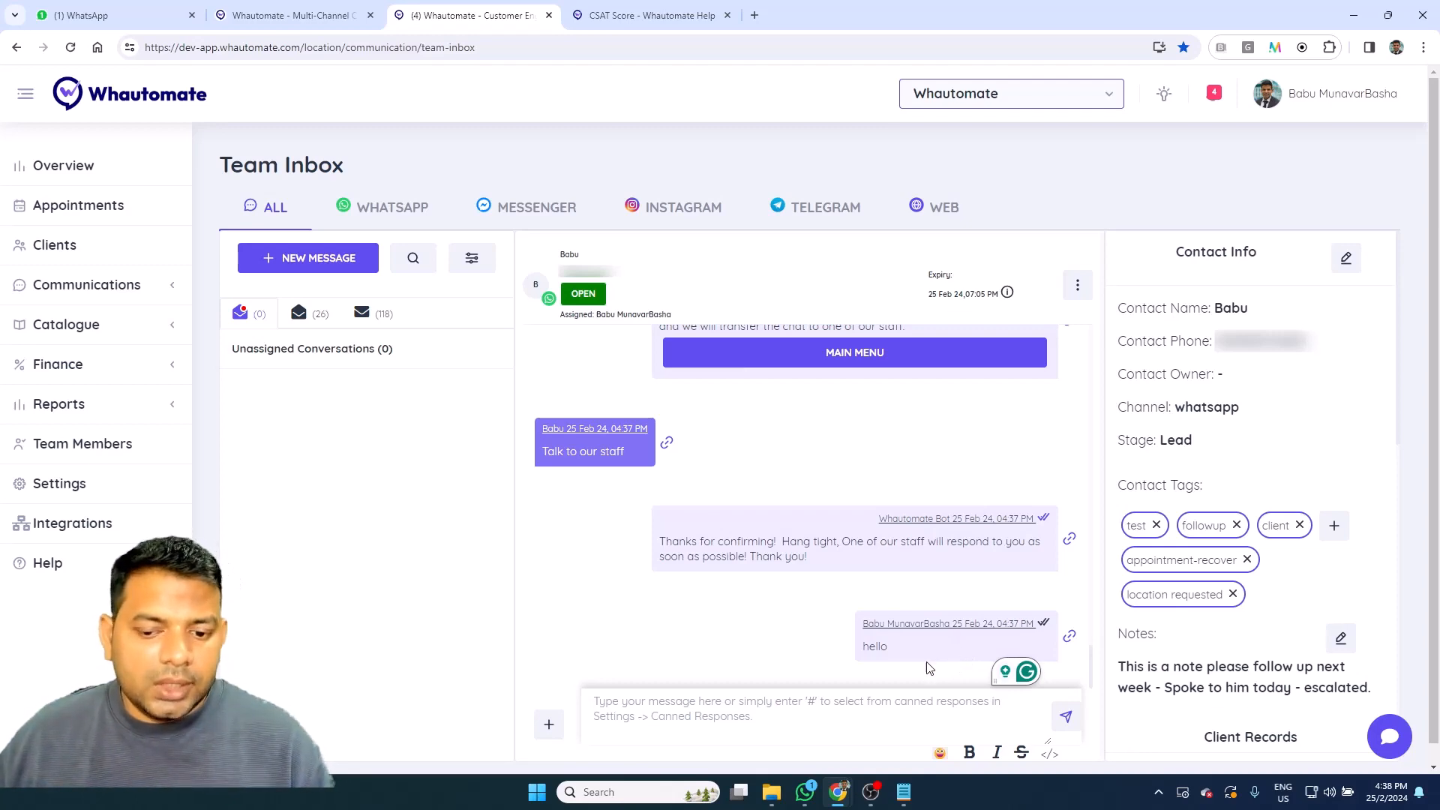
Look at the delivered reply in the WhatsApp chat, then switch back to the Whautomate Team Inbox
{"action": "left_click", "coordinate": [105, 15]}
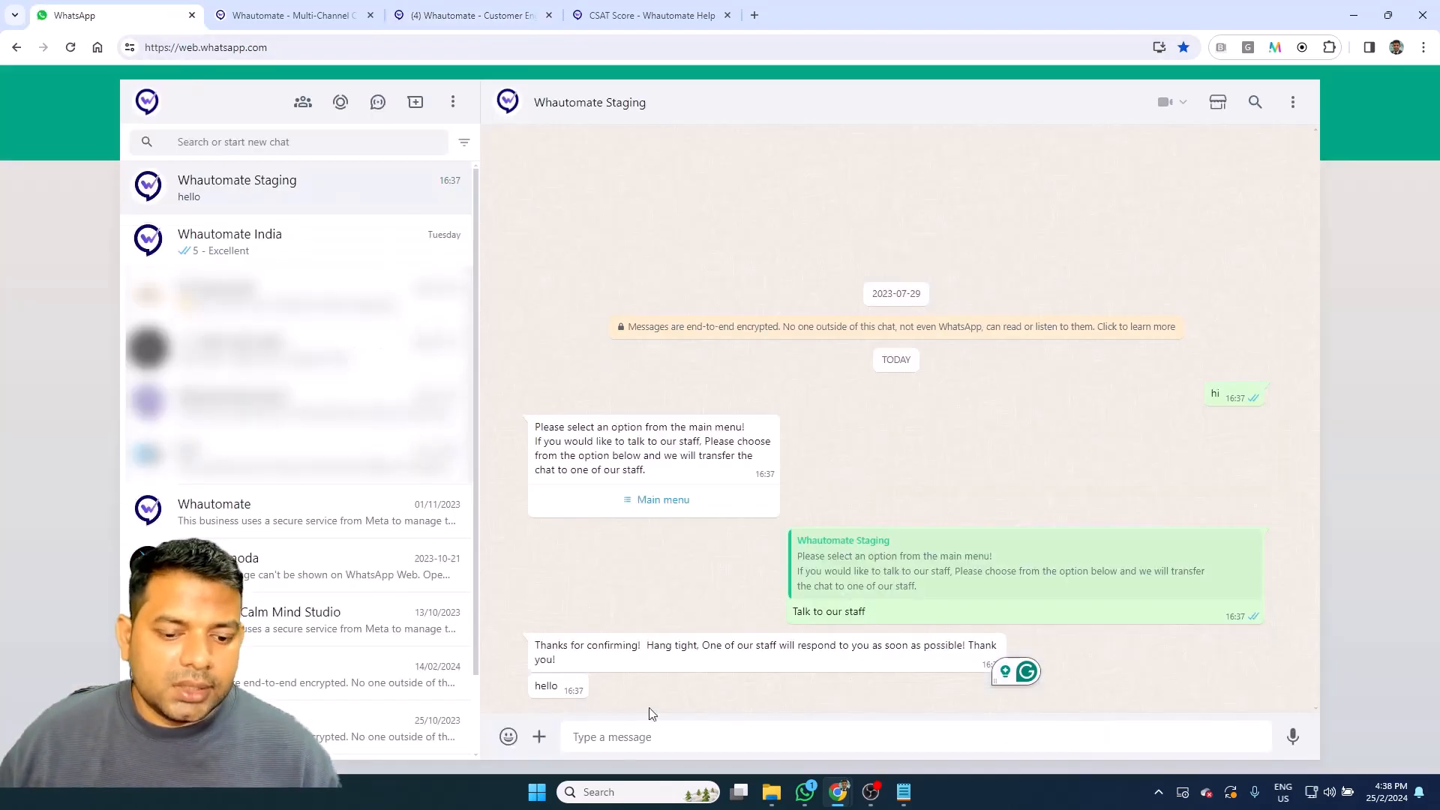
{"action": "left_click", "coordinate": [447, 15]}
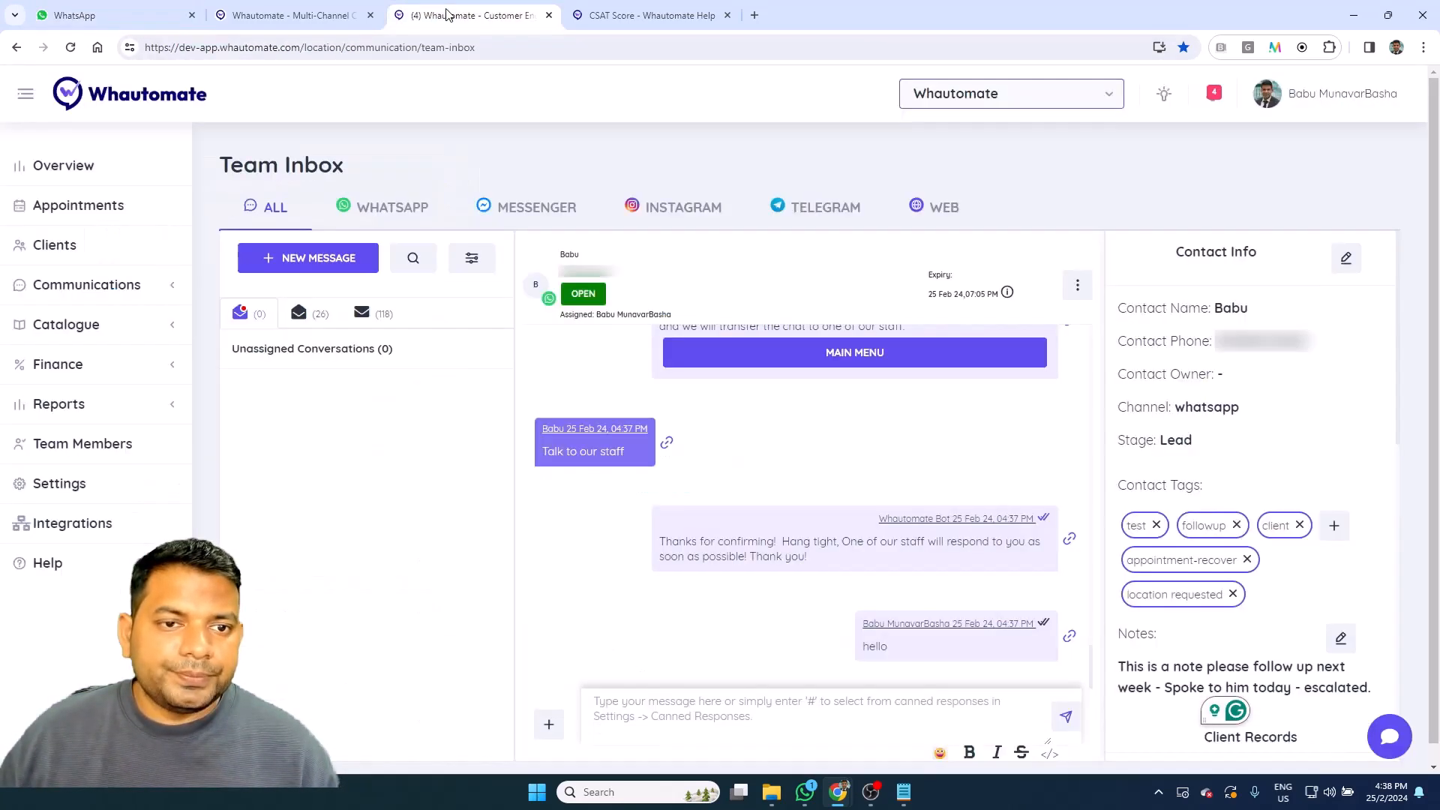
{"action": "left_click", "coordinate": [787, 699]}
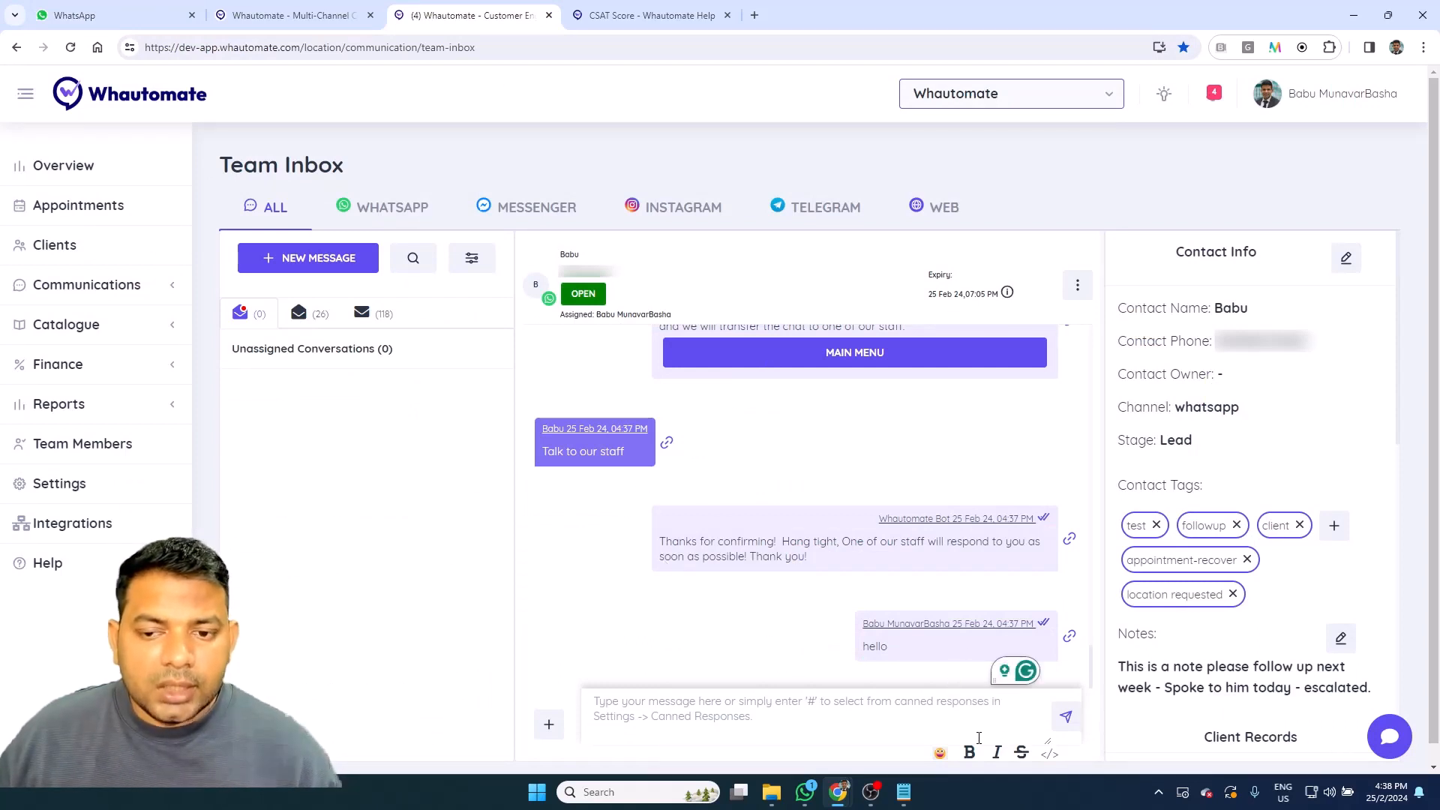
Close the contact's chat and show the newest messages in the closed conversation
{"action": "left_click", "coordinate": [1077, 284]}
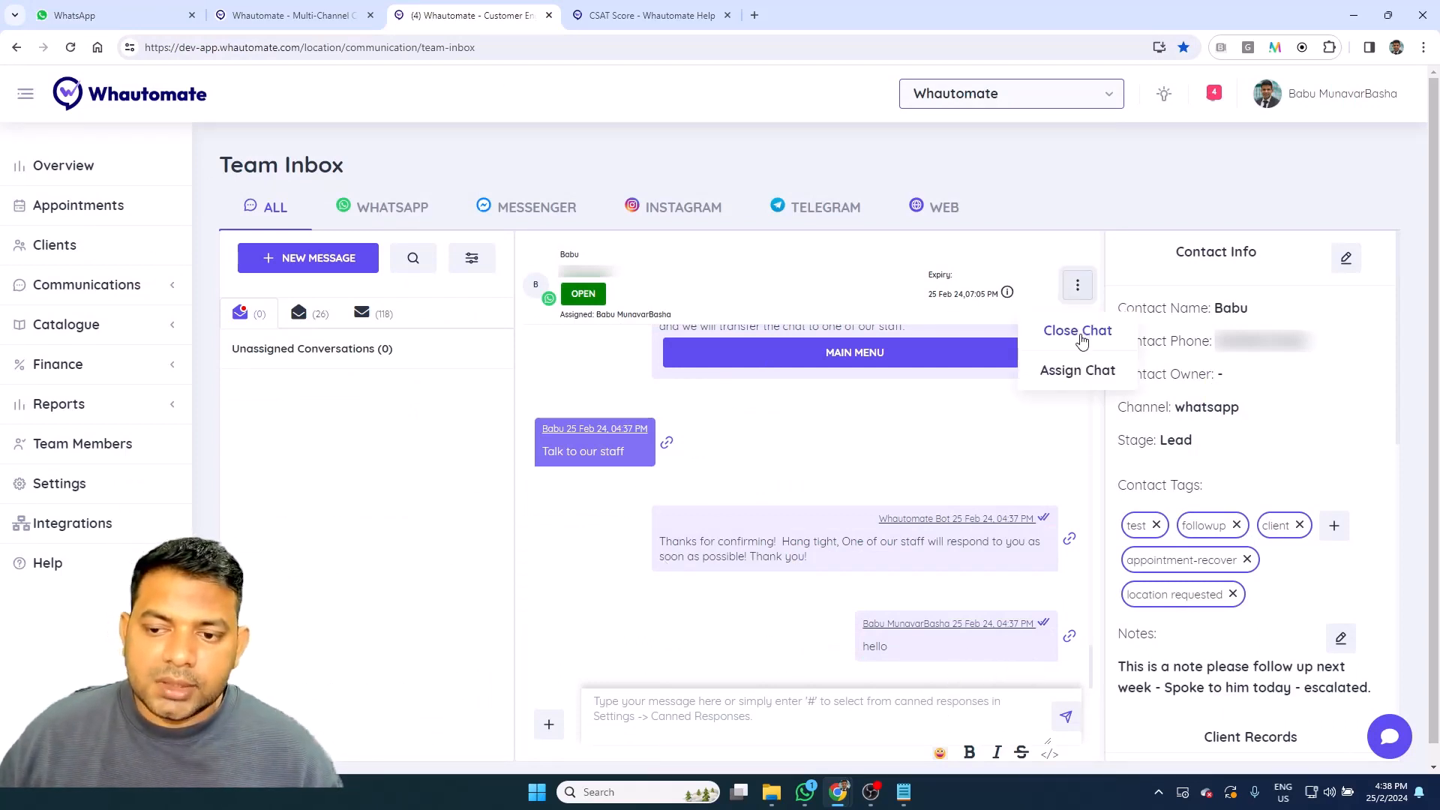
{"action": "left_click", "coordinate": [1074, 325]}
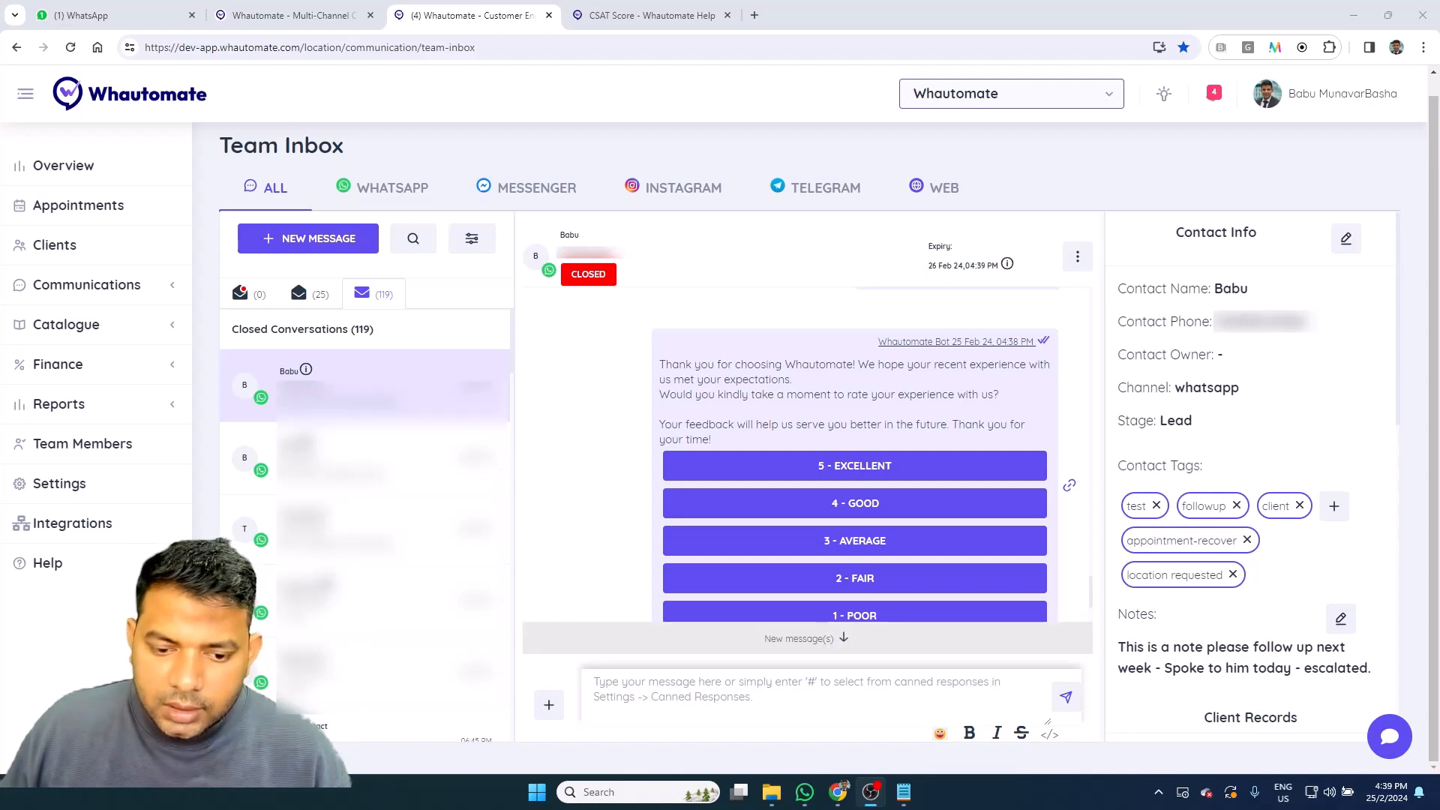
{"action": "left_click", "coordinate": [824, 639]}
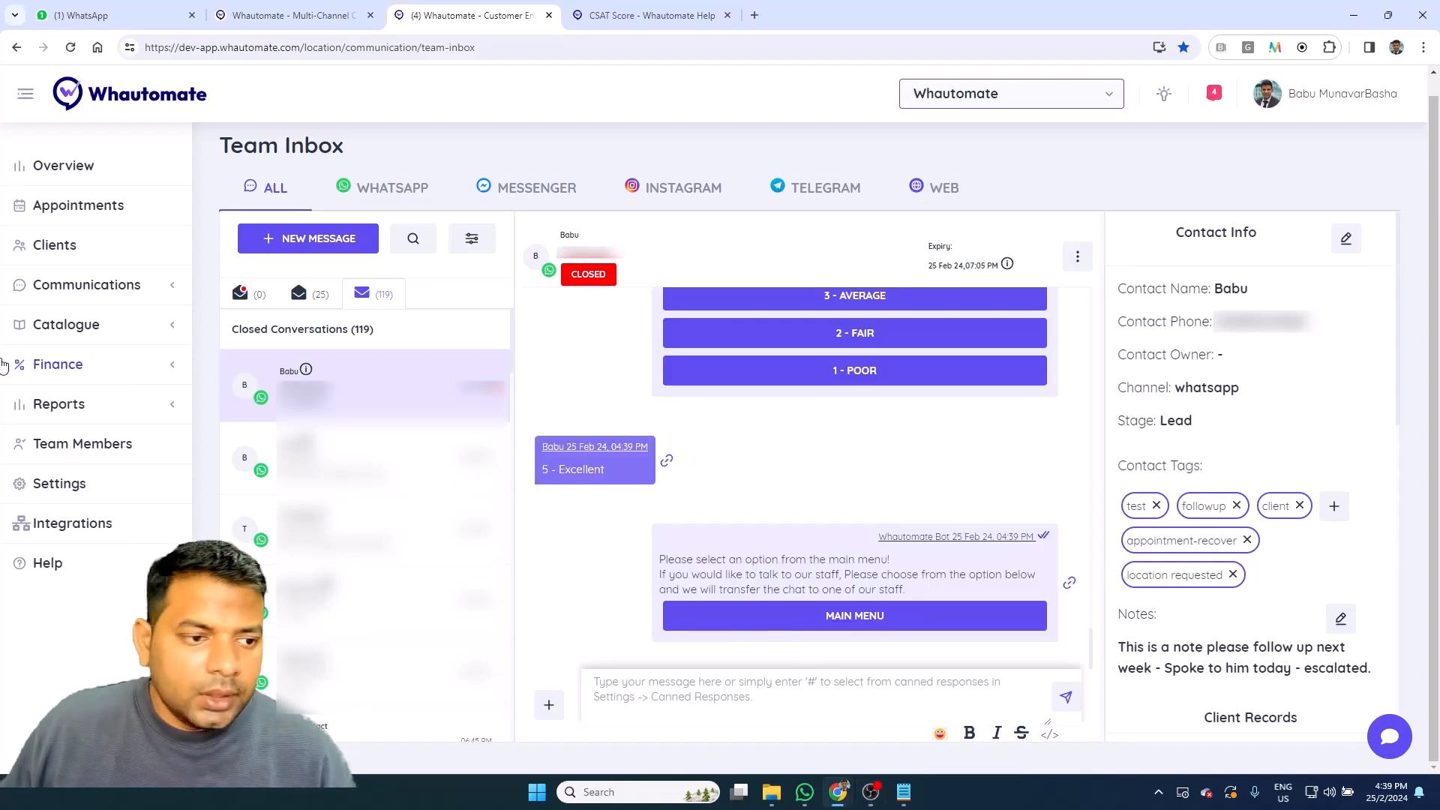
Run the CSAT Score report without filters and examine the latest rating, its date and the score charts
{"action": "left_click", "coordinate": [60, 404]}
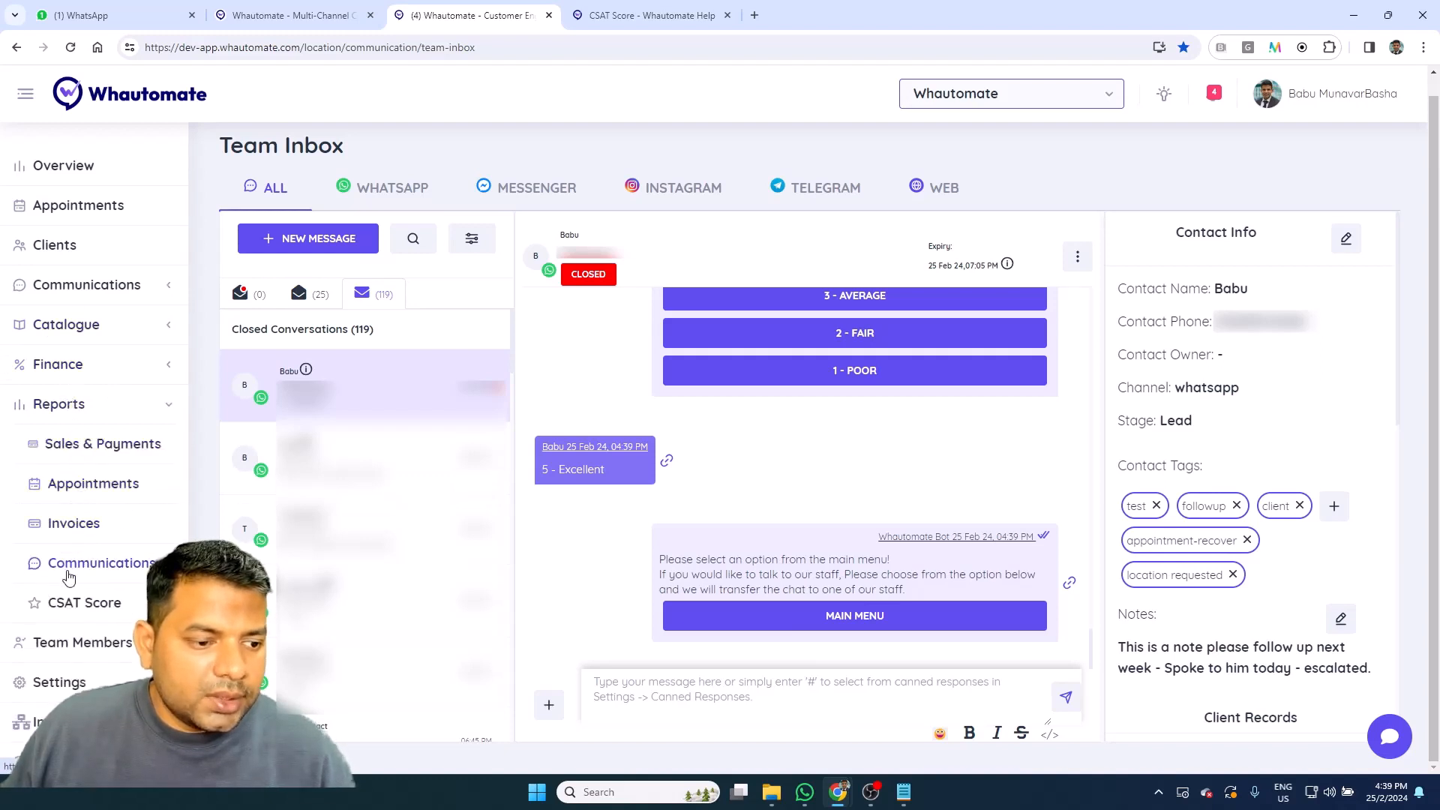
{"action": "left_click", "coordinate": [73, 604]}
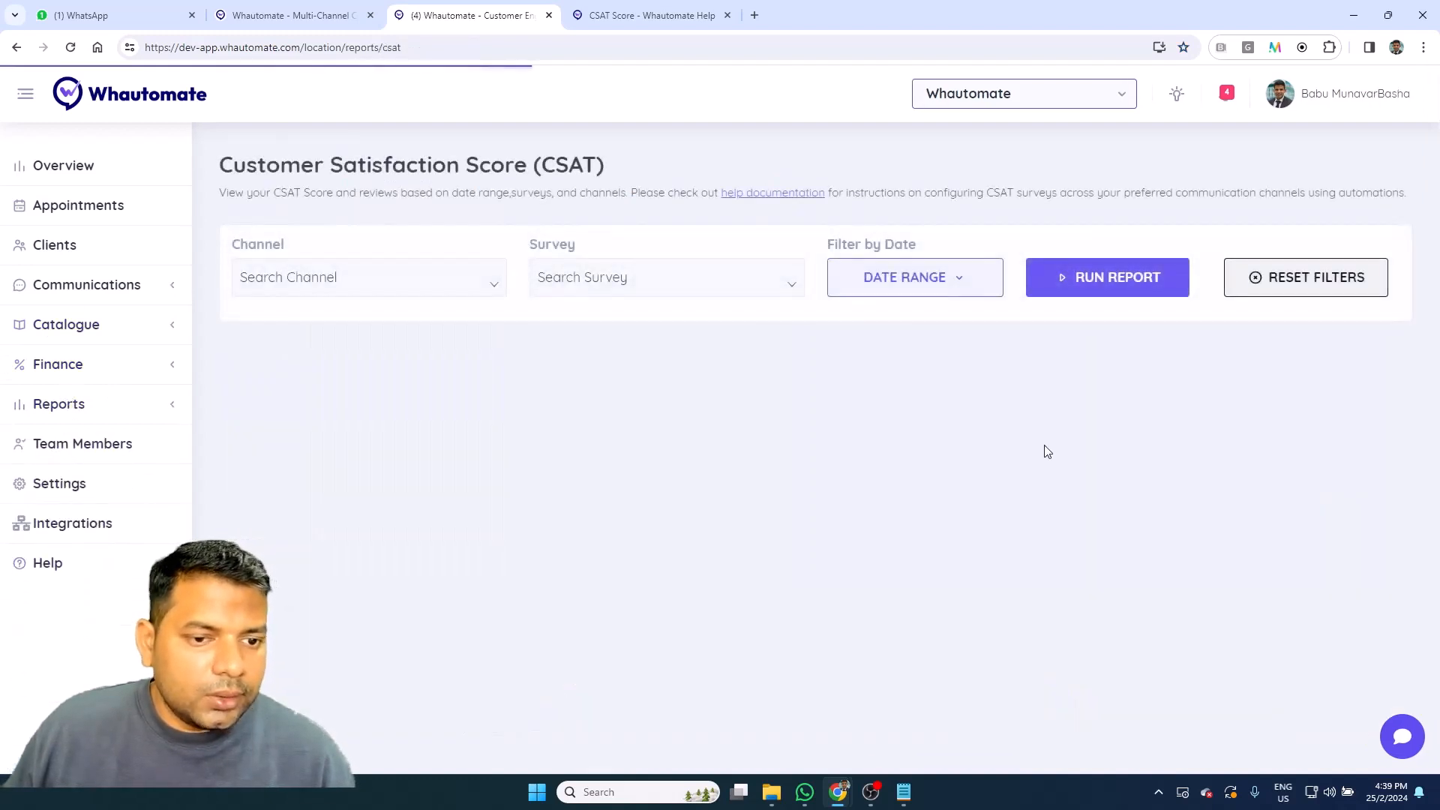
{"action": "left_click", "coordinate": [1115, 291]}
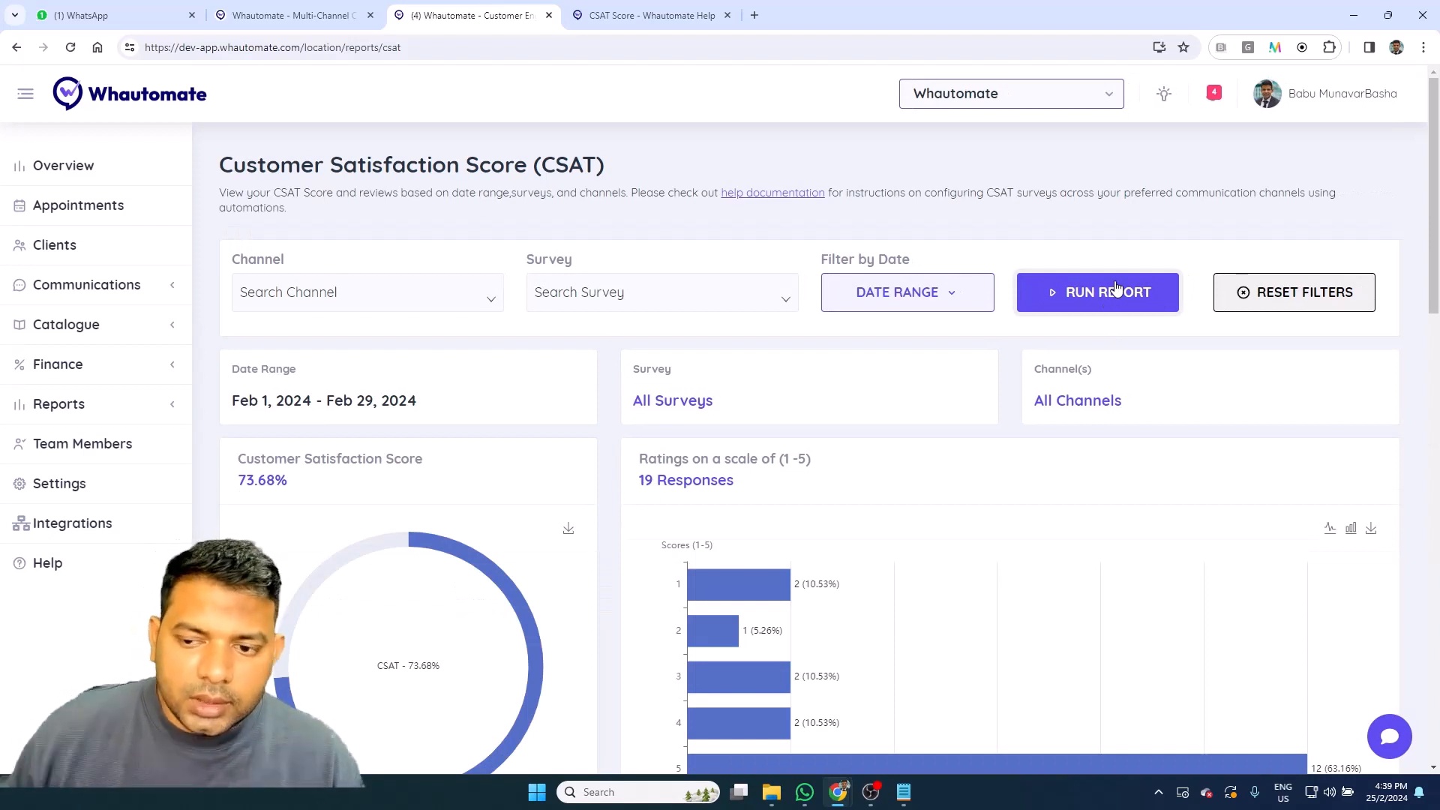
{"action": "scroll", "coordinate": [1083, 364], "scroll_direction": "down", "scroll_amount": 5}
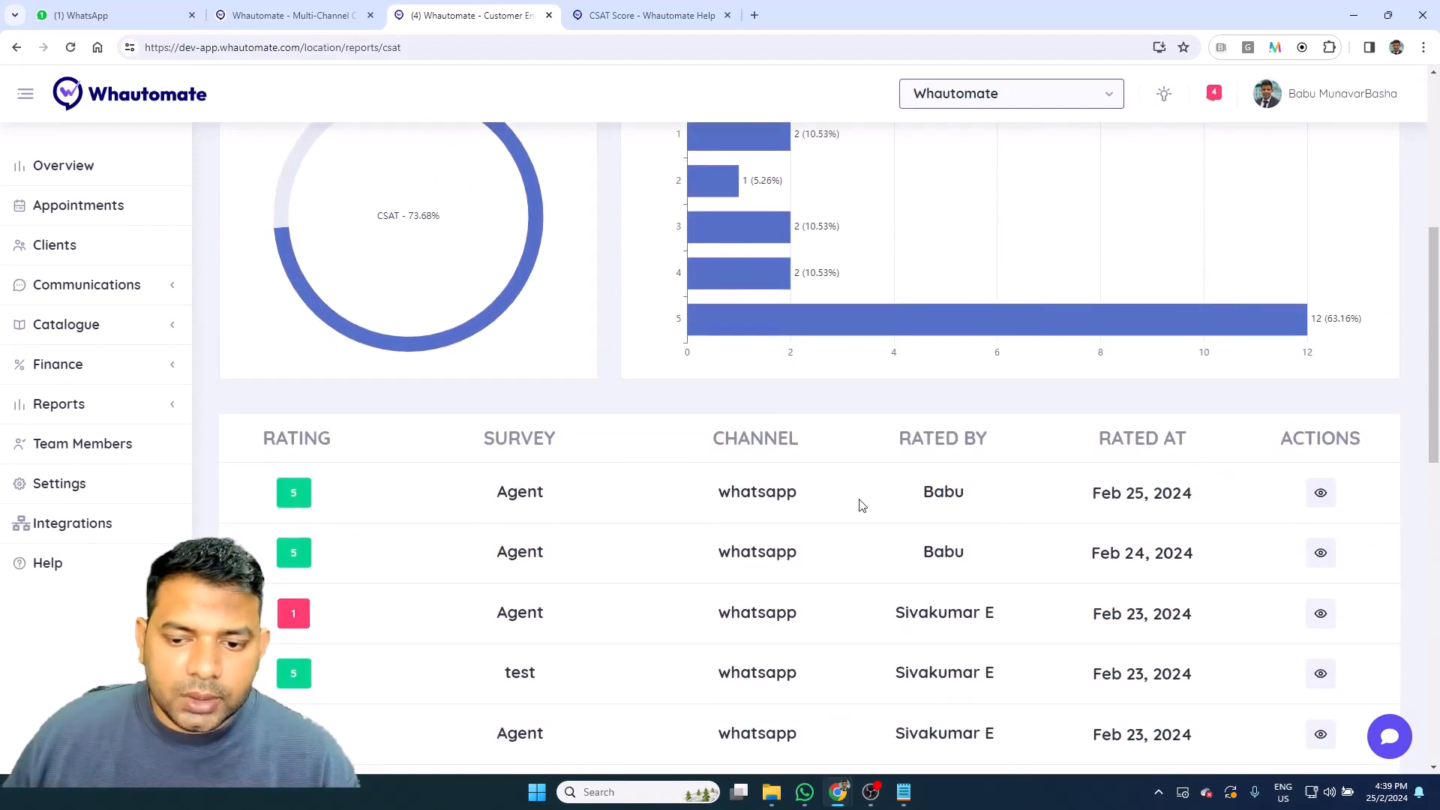
{"action": "triple_click", "coordinate": [1159, 500]}
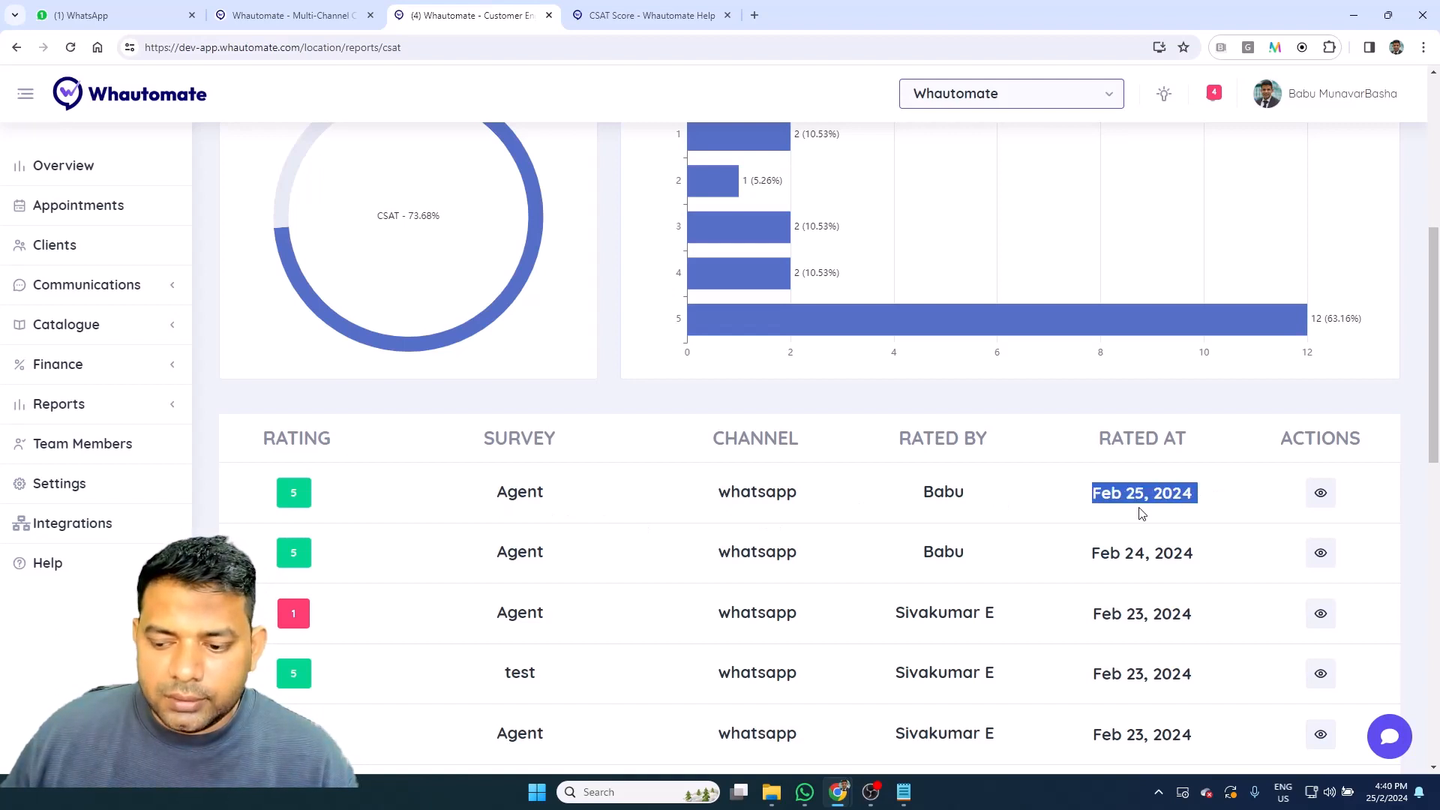
{"action": "scroll", "coordinate": [1141, 499], "scroll_direction": "up", "scroll_amount": 4}
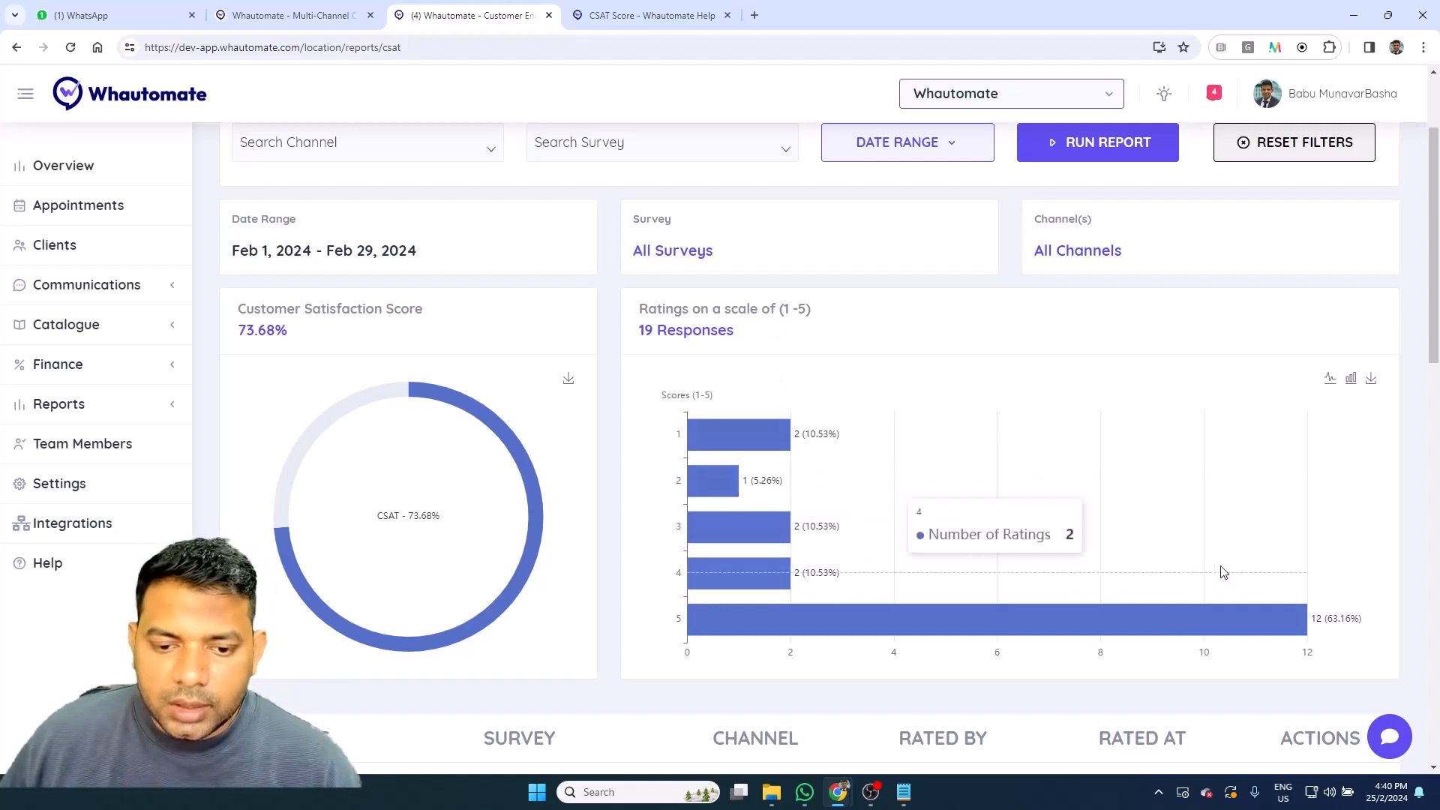
Look through the report's channel, survey and date range filter options, then rerun the report unfiltered
{"action": "scroll", "coordinate": [713, 328], "scroll_direction": "up", "scroll_amount": 1}
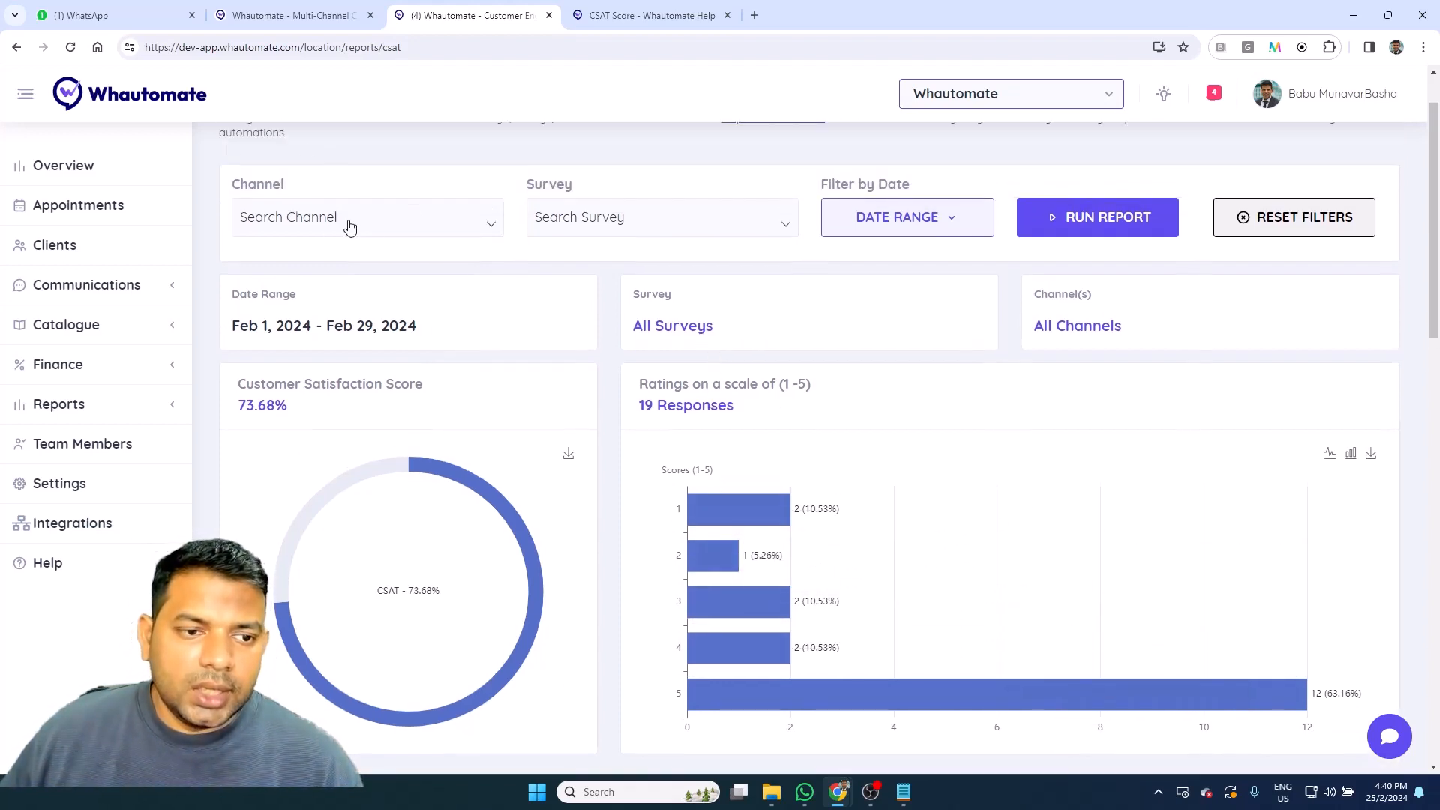
{"action": "left_click", "coordinate": [375, 225]}
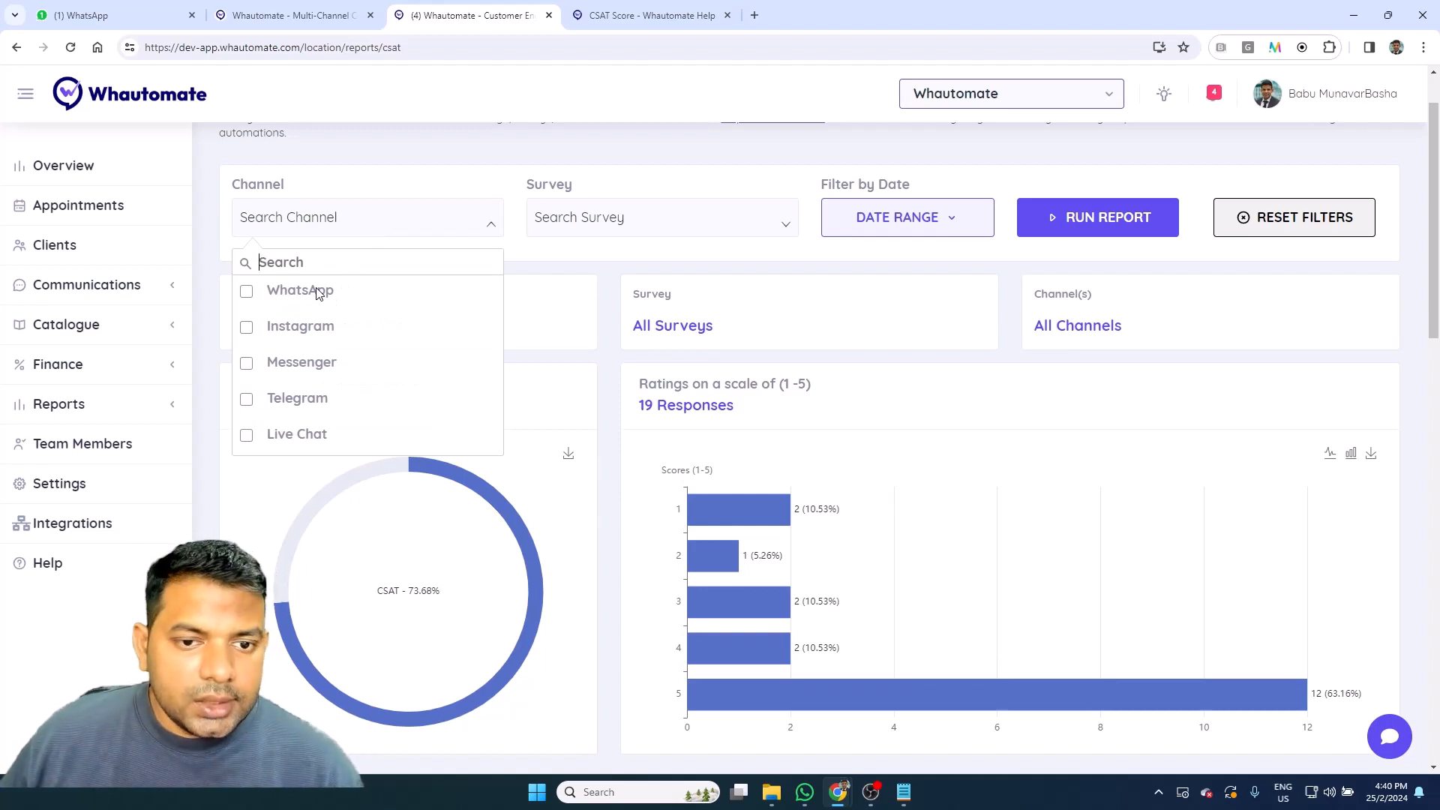
{"action": "left_click", "coordinate": [645, 229]}
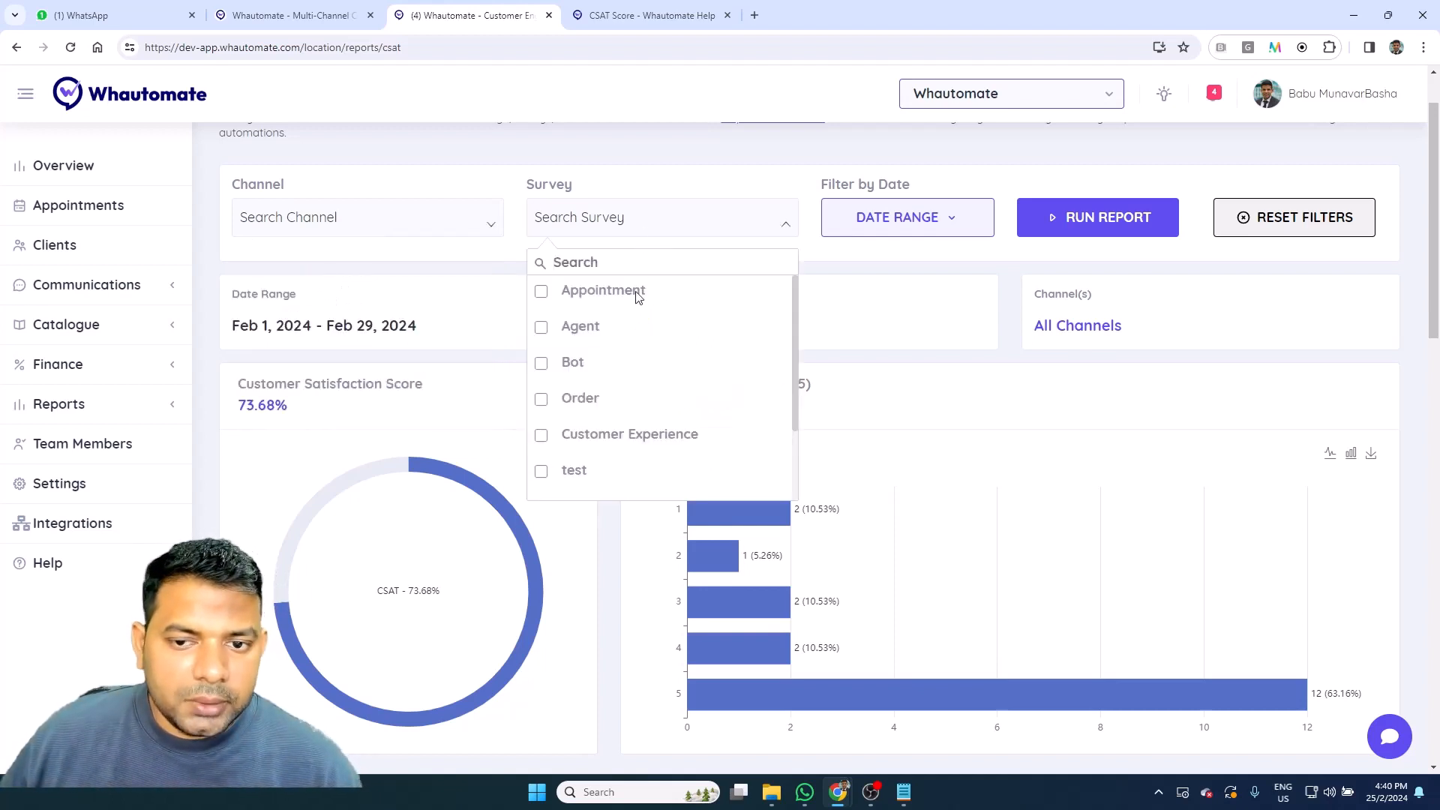
{"action": "left_click", "coordinate": [876, 227]}
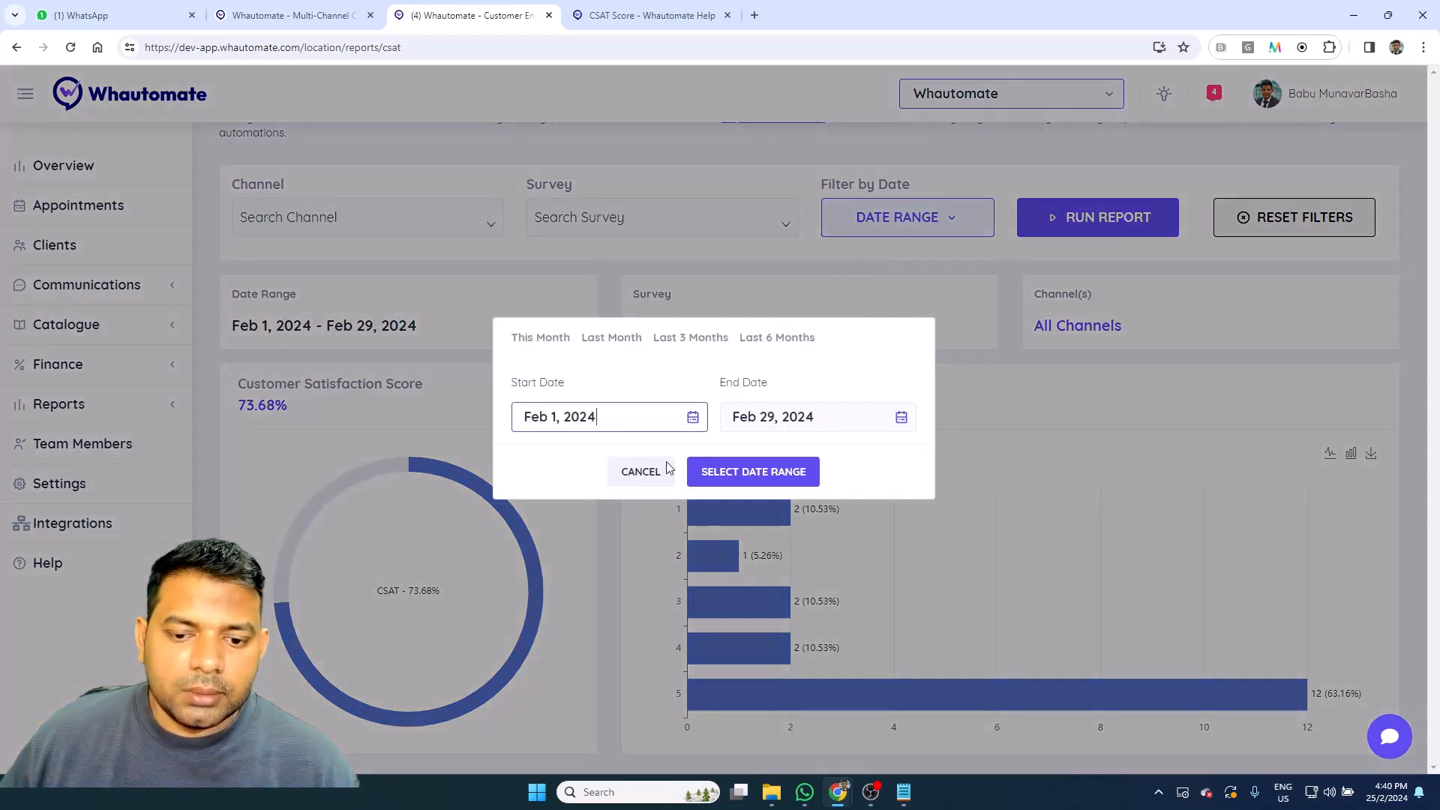
{"action": "left_click", "coordinate": [637, 472]}
{"action": "left_click", "coordinate": [1070, 228]}
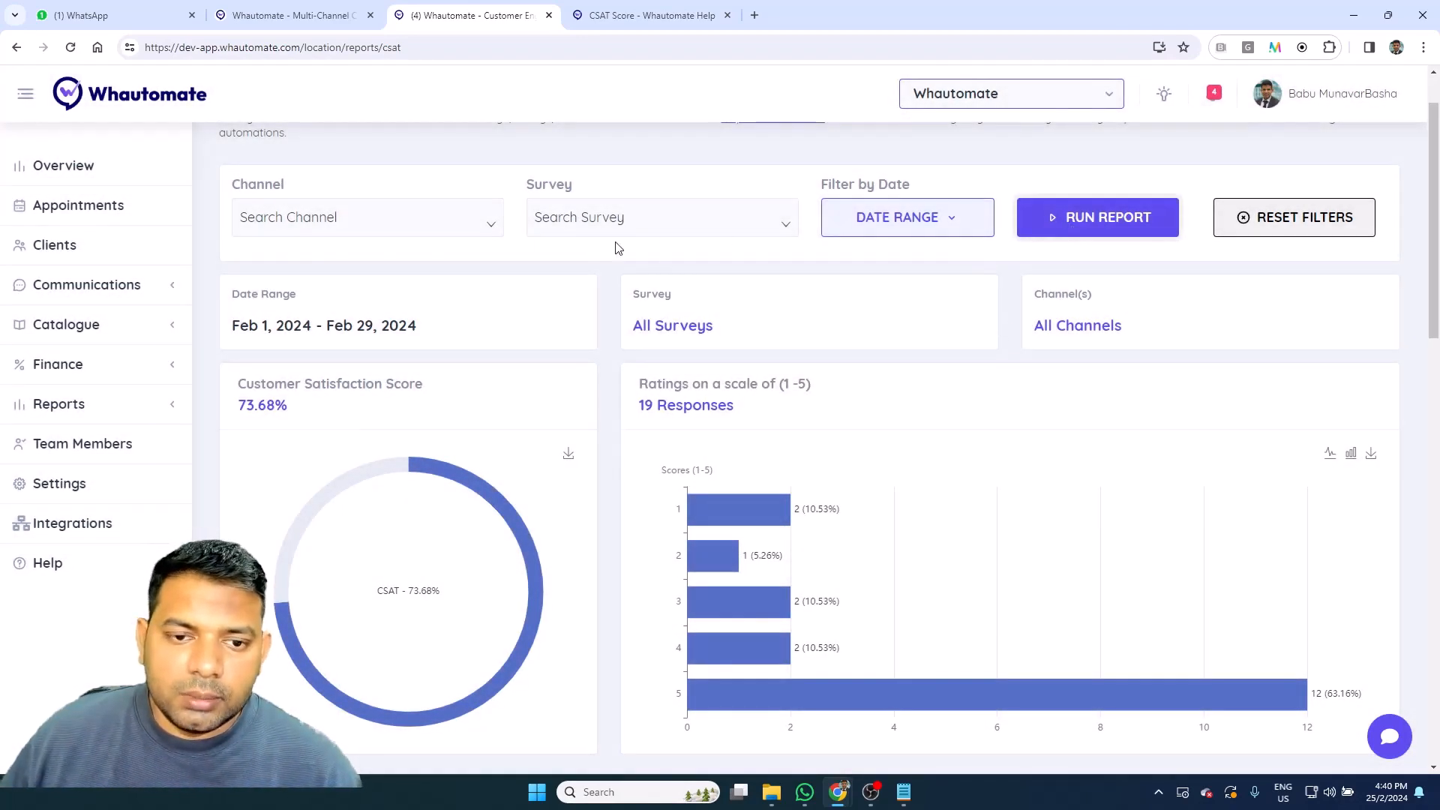
Filter the CSAT report by the WhatsApp channel and run it to view the score and ratings
{"action": "left_click", "coordinate": [344, 222]}
{"action": "left_click", "coordinate": [331, 291]}
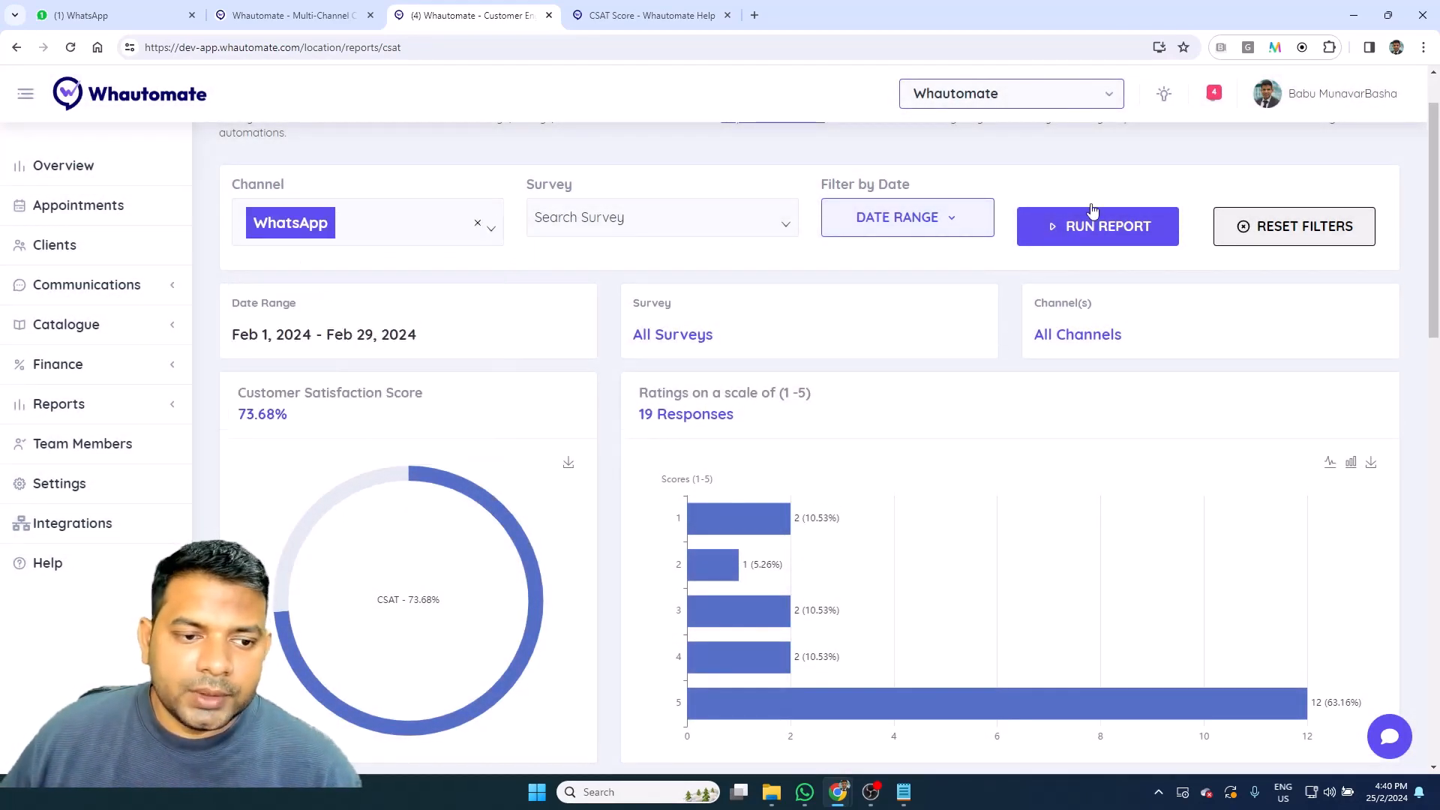
{"action": "left_click", "coordinate": [1118, 237]}
{"action": "scroll", "coordinate": [257, 392], "scroll_direction": "down", "scroll_amount": 2}
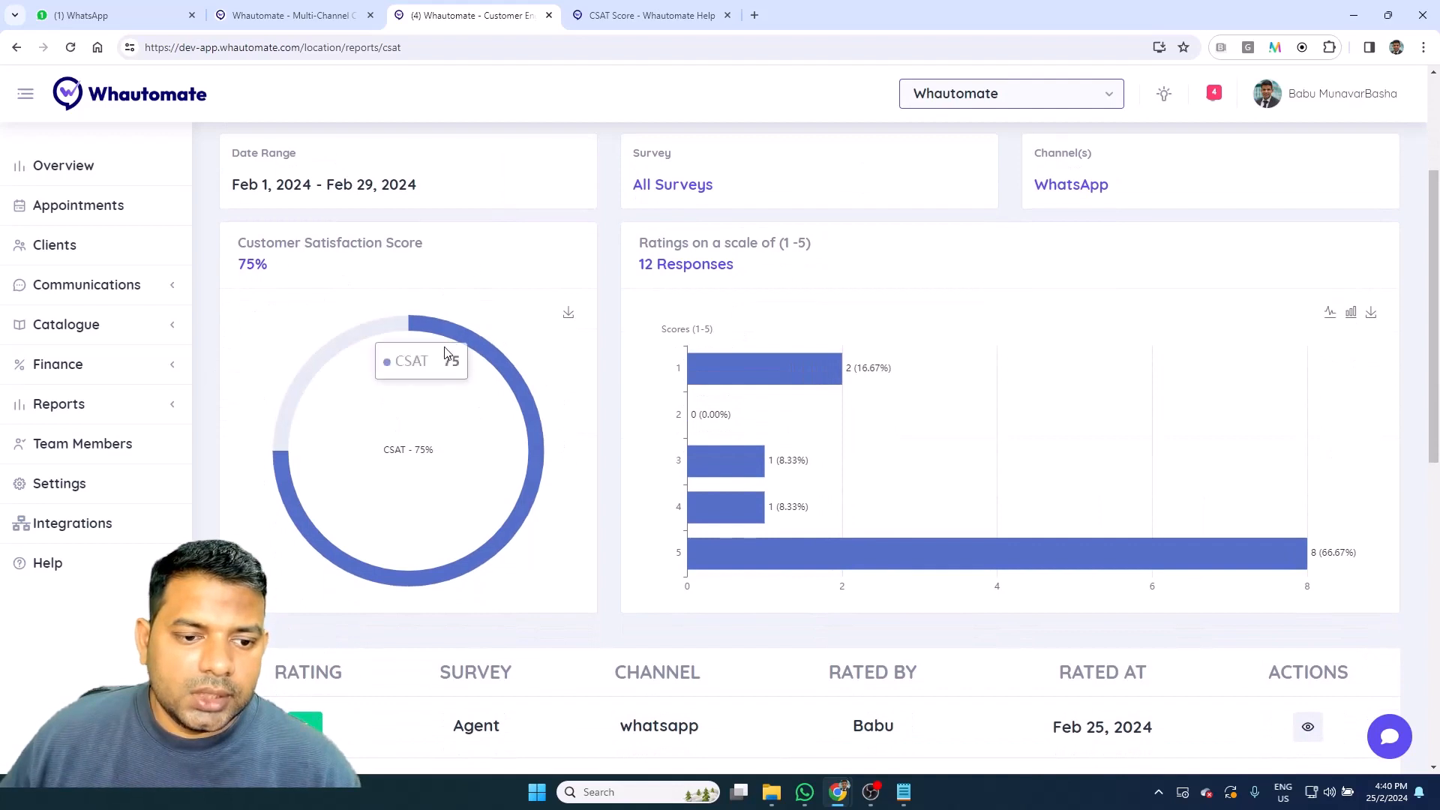
Add the Agent survey as a filter to the CSAT report and run it again
{"action": "scroll", "coordinate": [446, 352], "scroll_direction": "up", "scroll_amount": 2}
{"action": "left_click", "coordinate": [601, 218]}
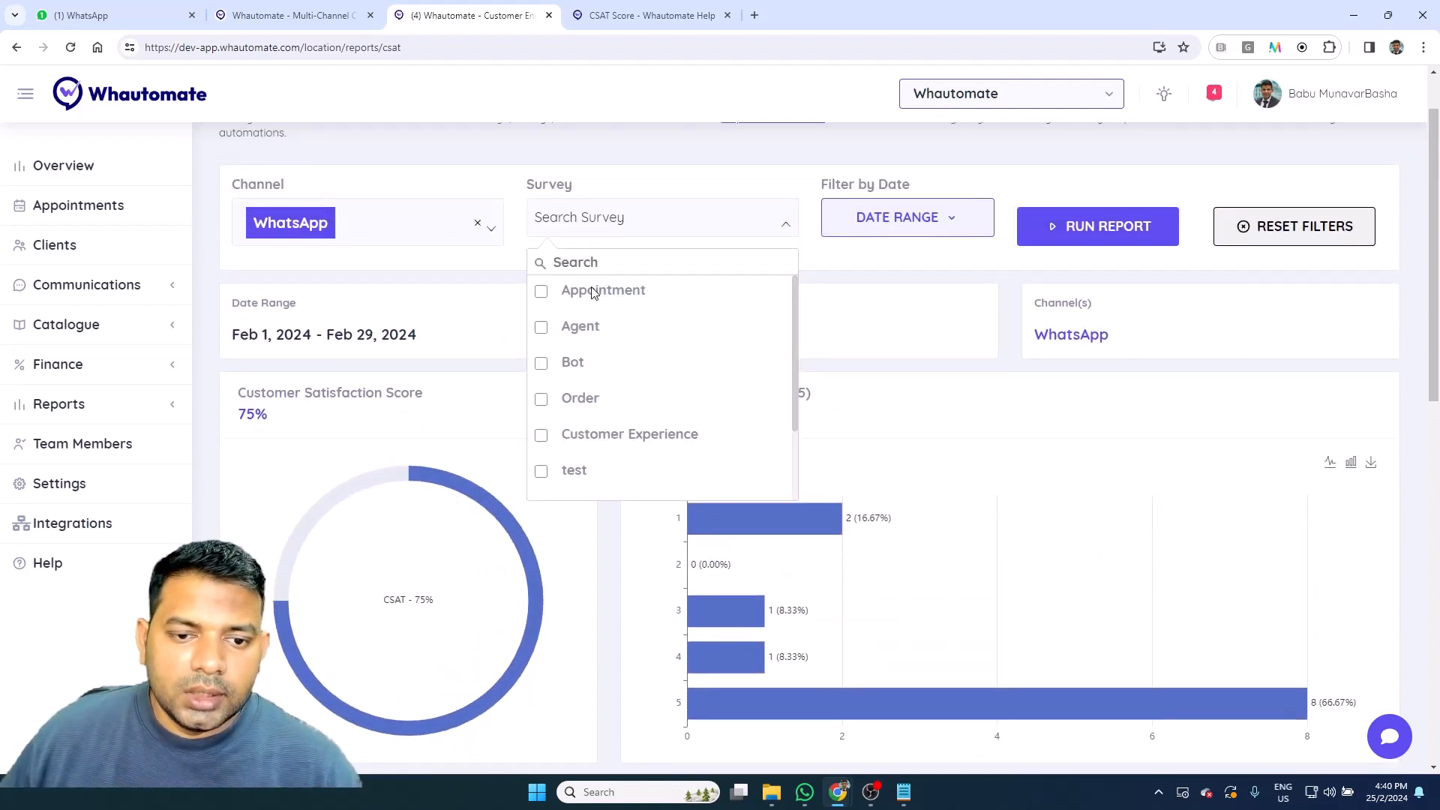
{"action": "left_click", "coordinate": [580, 325]}
{"action": "left_click", "coordinate": [1061, 241]}
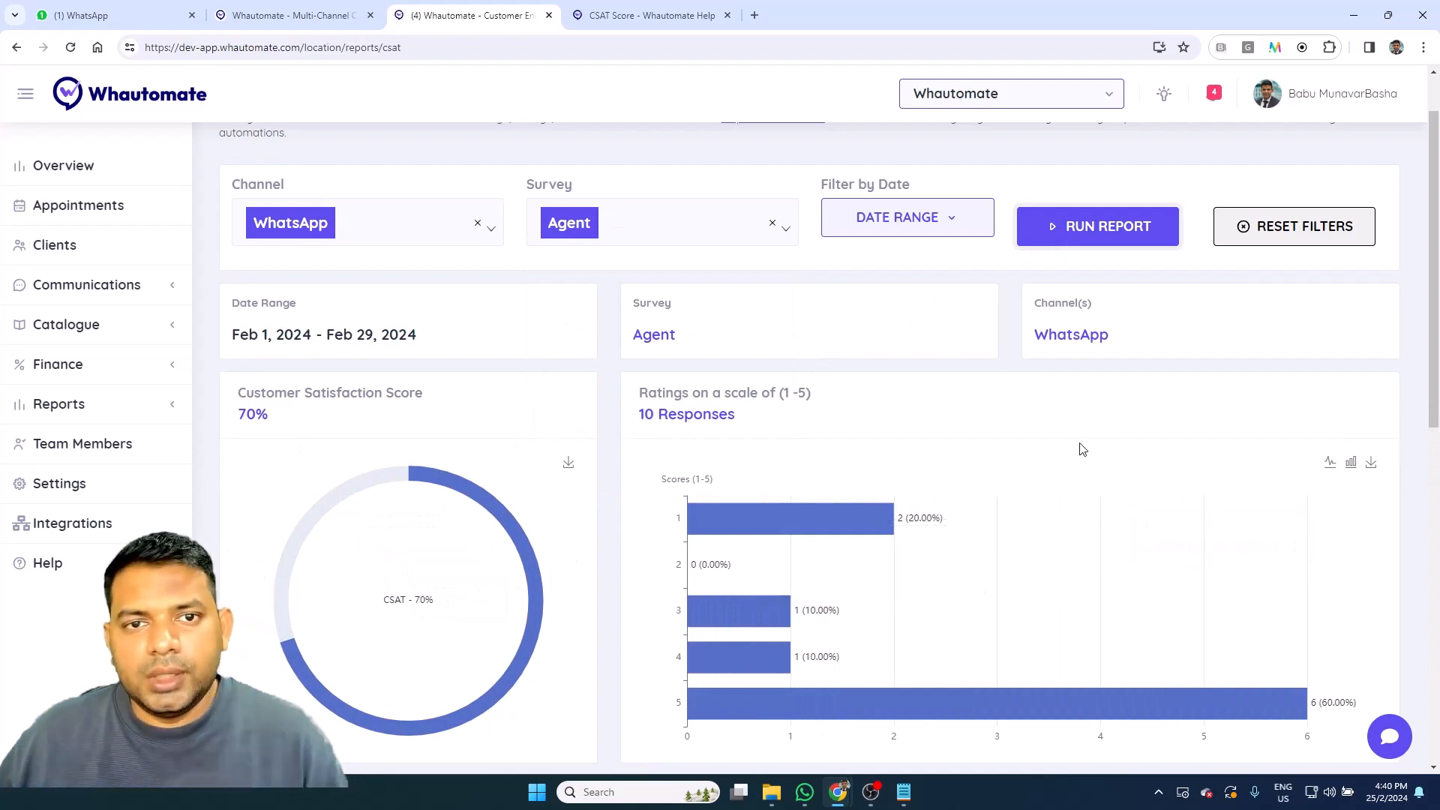
Open the conversation behind the 1-rated Agent survey response dated Feb 23, 2024 from the report's ratings list
{"action": "scroll", "coordinate": [1049, 424], "scroll_direction": "down", "scroll_amount": 5}
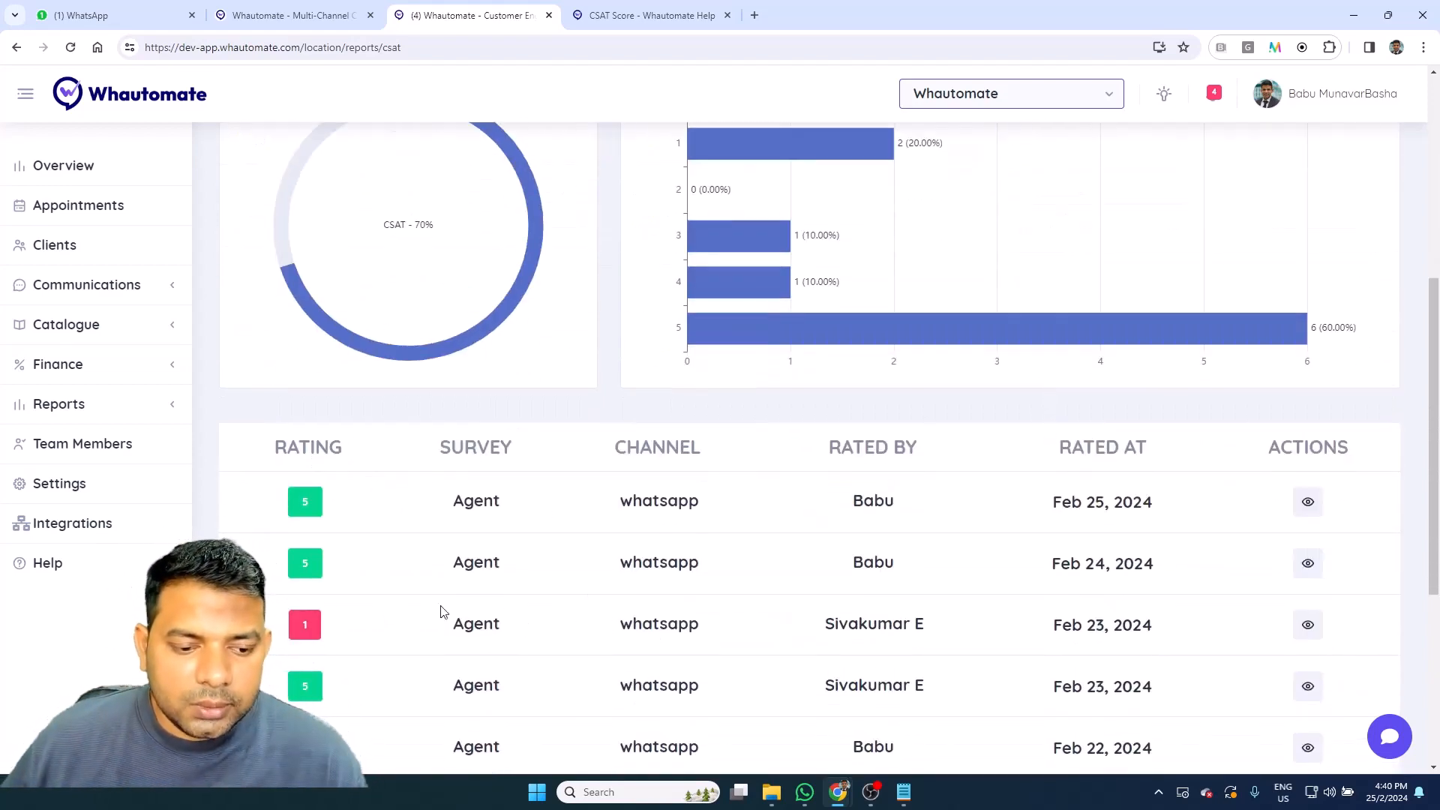
{"action": "left_click", "coordinate": [1308, 626]}
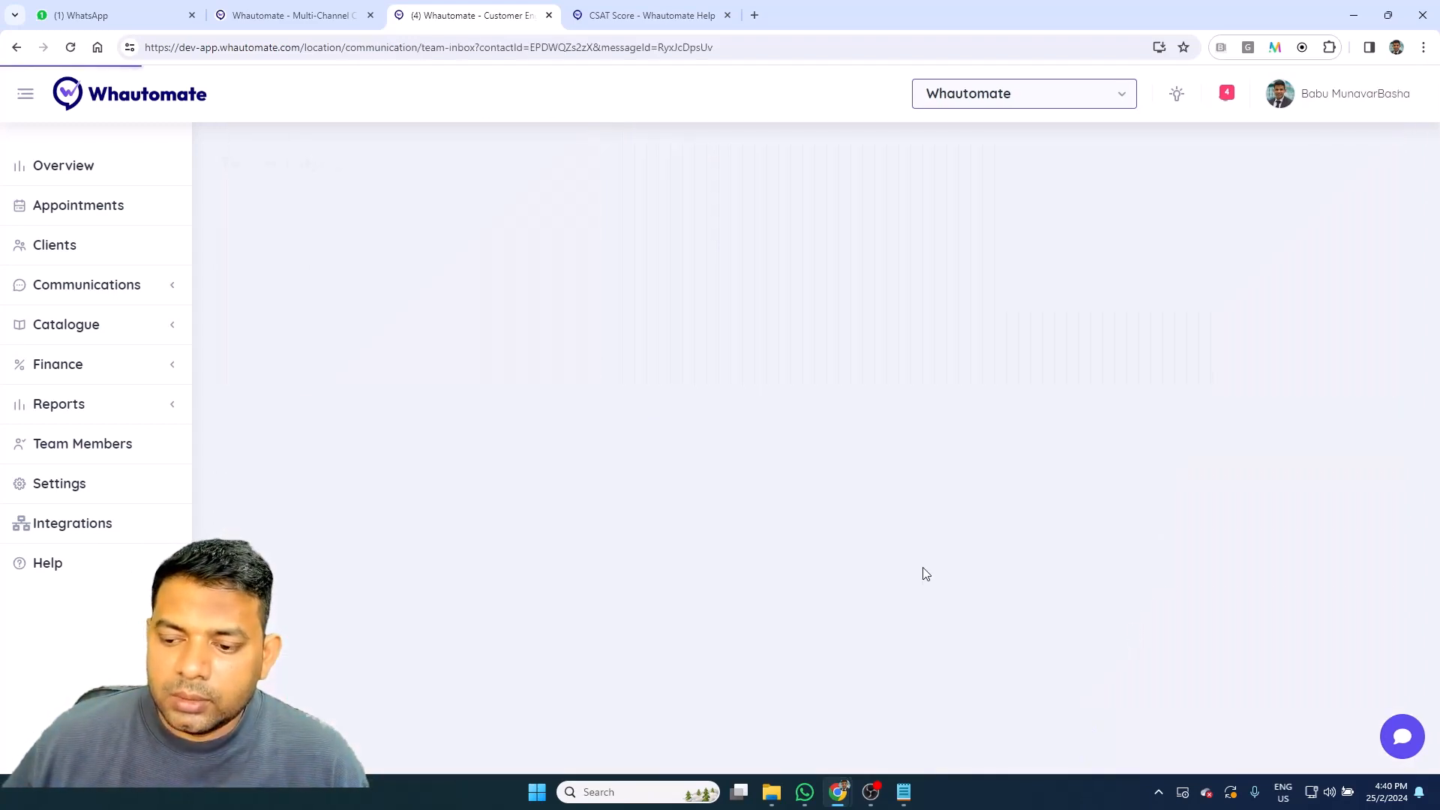